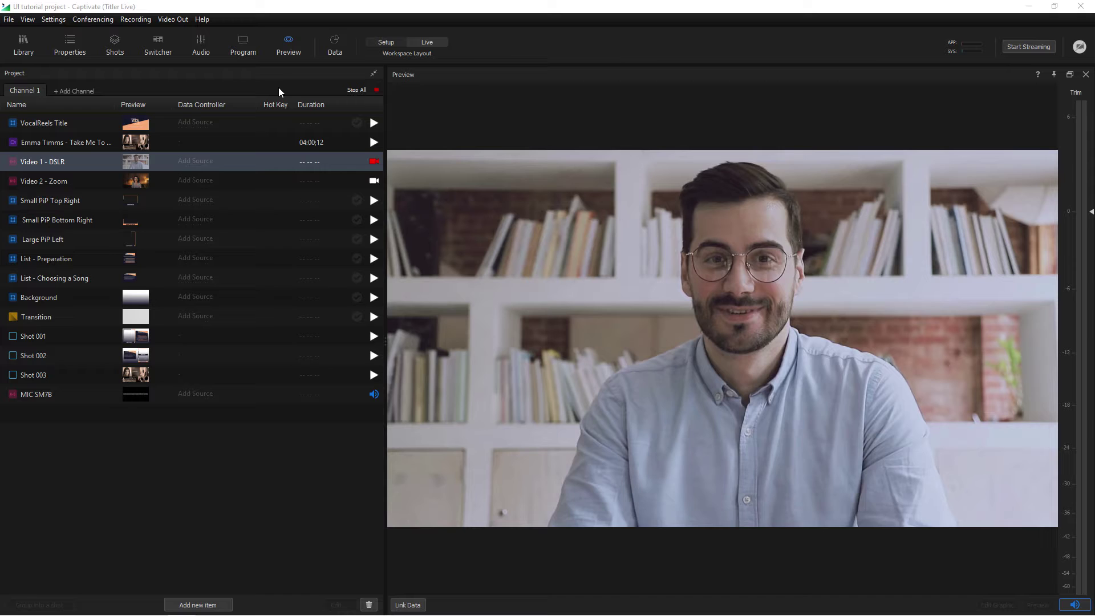
Auto-hide the Project panel, slide it back out, and browse the Add new item types without adding any
click(374, 75)
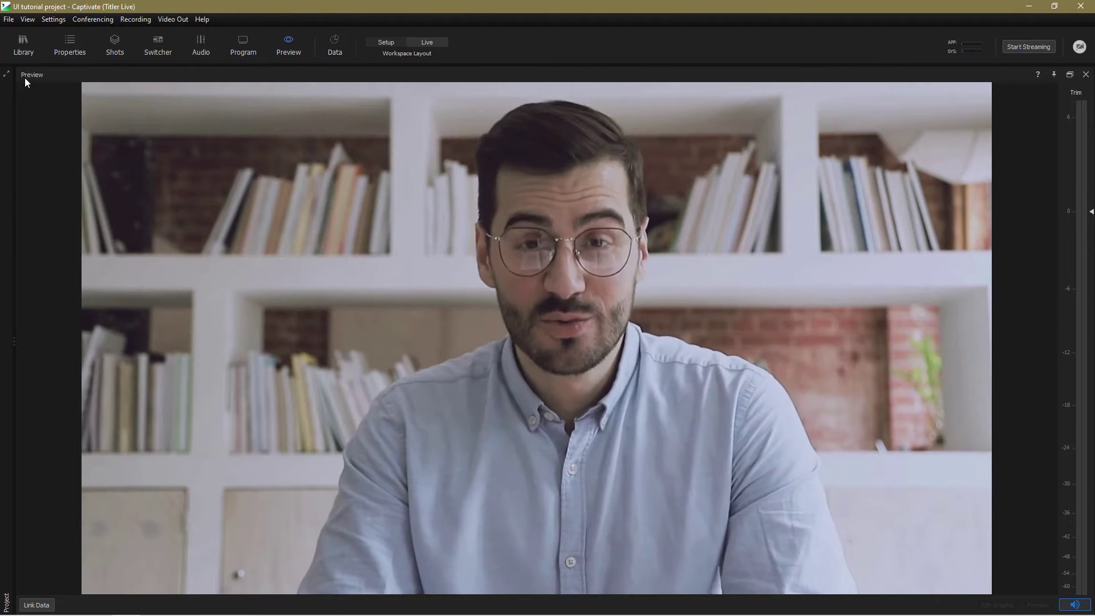
mouse_move(9, 78)
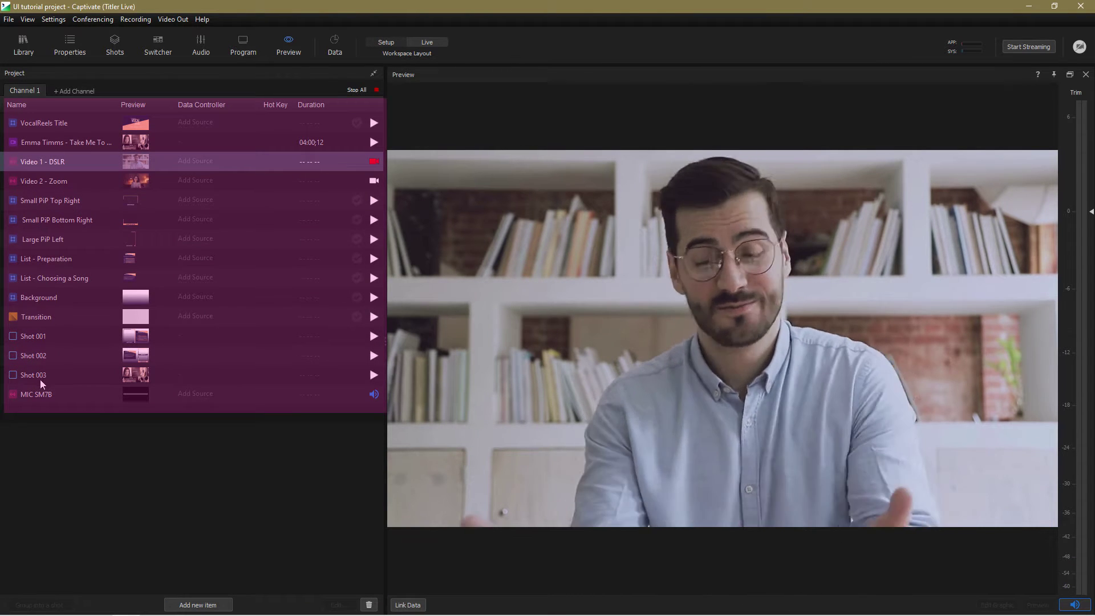
click(198, 604)
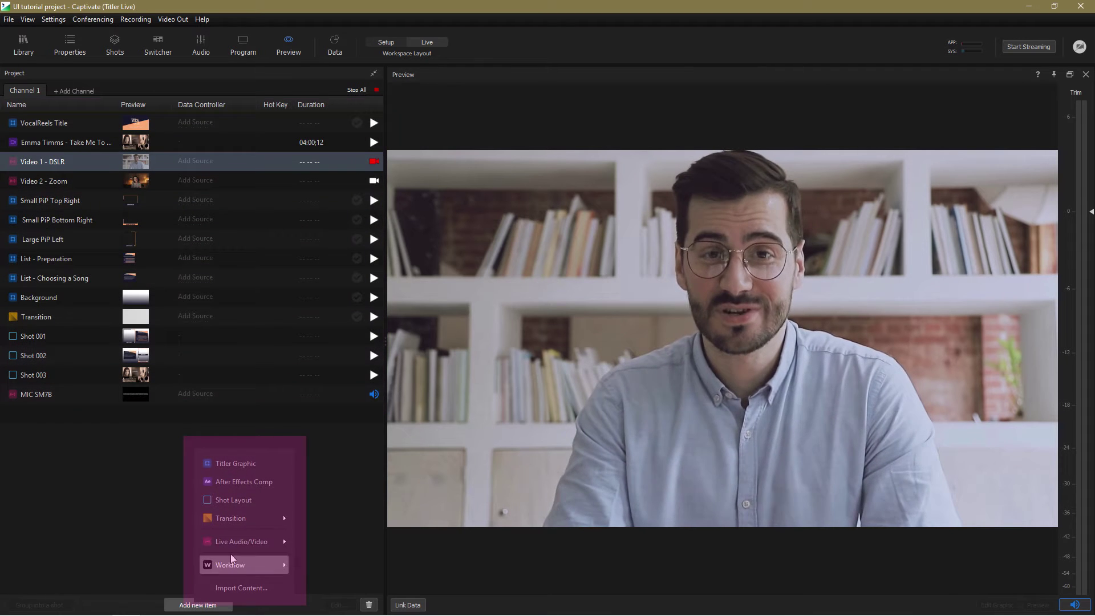
mouse_move(234, 543)
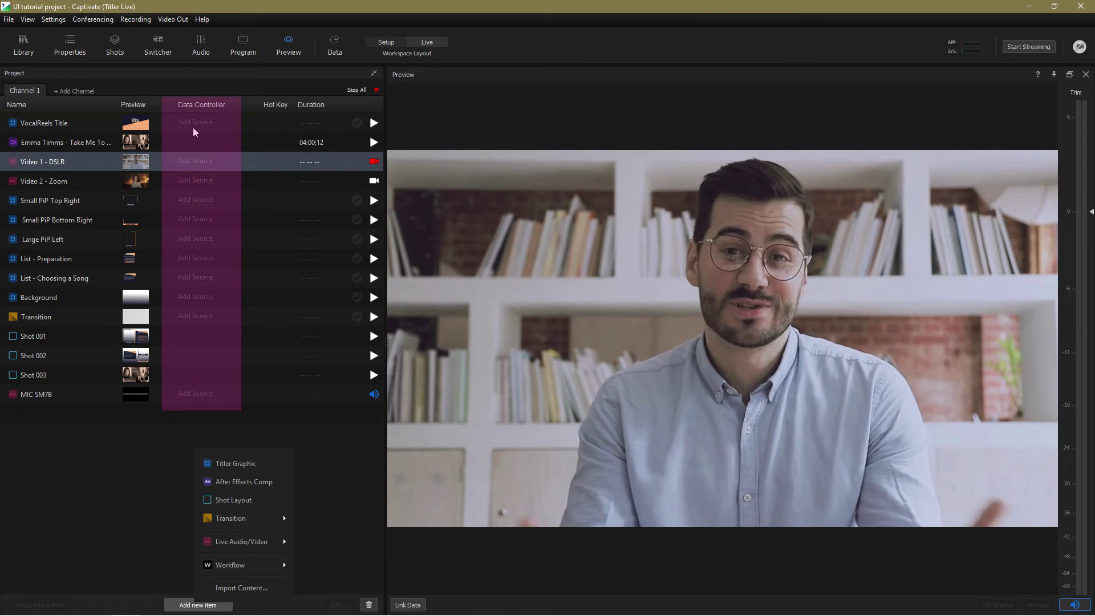
click(176, 434)
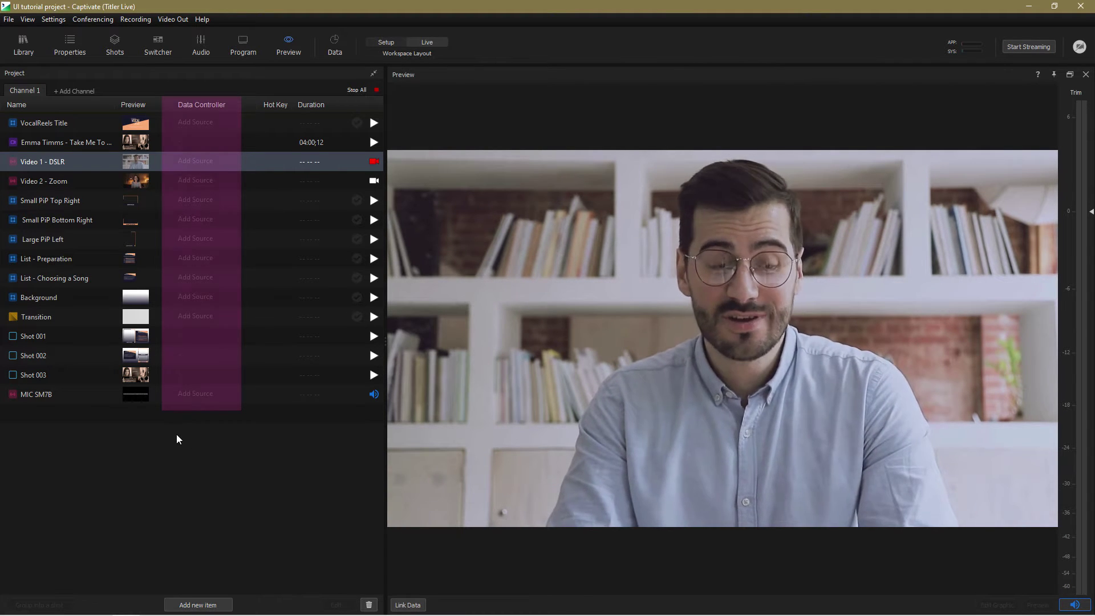
Open the Diametric library folder, preview its templates, and drag Diametric Contact Info into the Project list
click(23, 44)
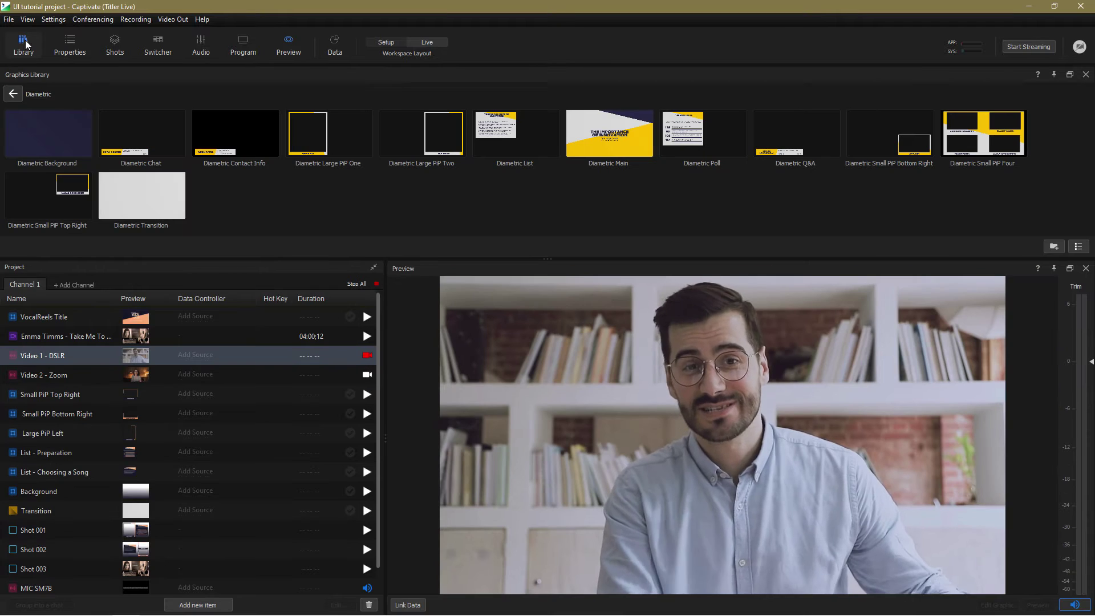
click(13, 93)
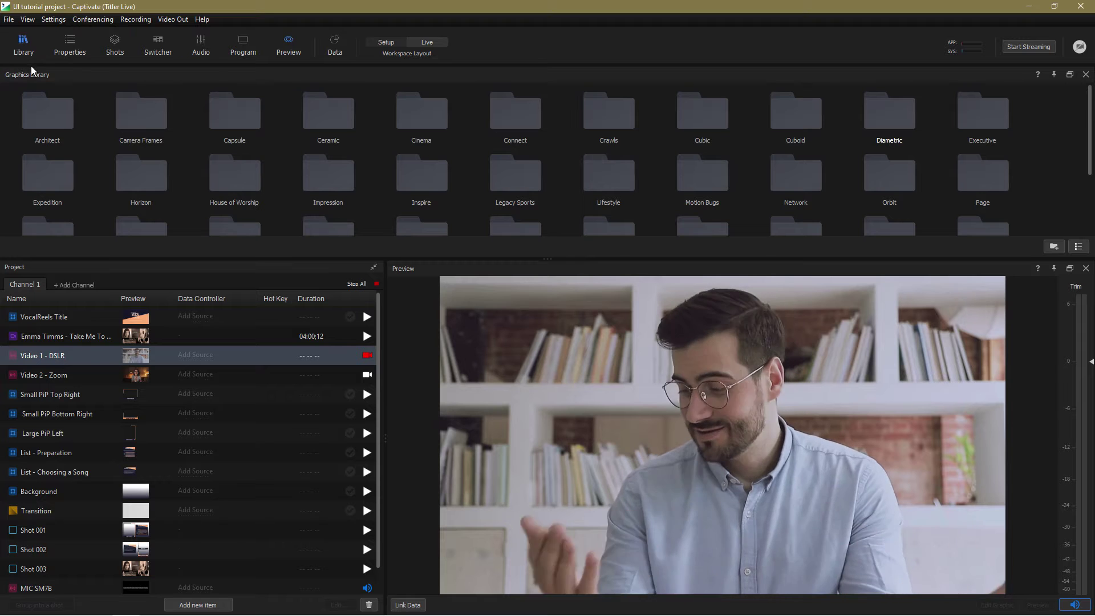
double_click(871, 125)
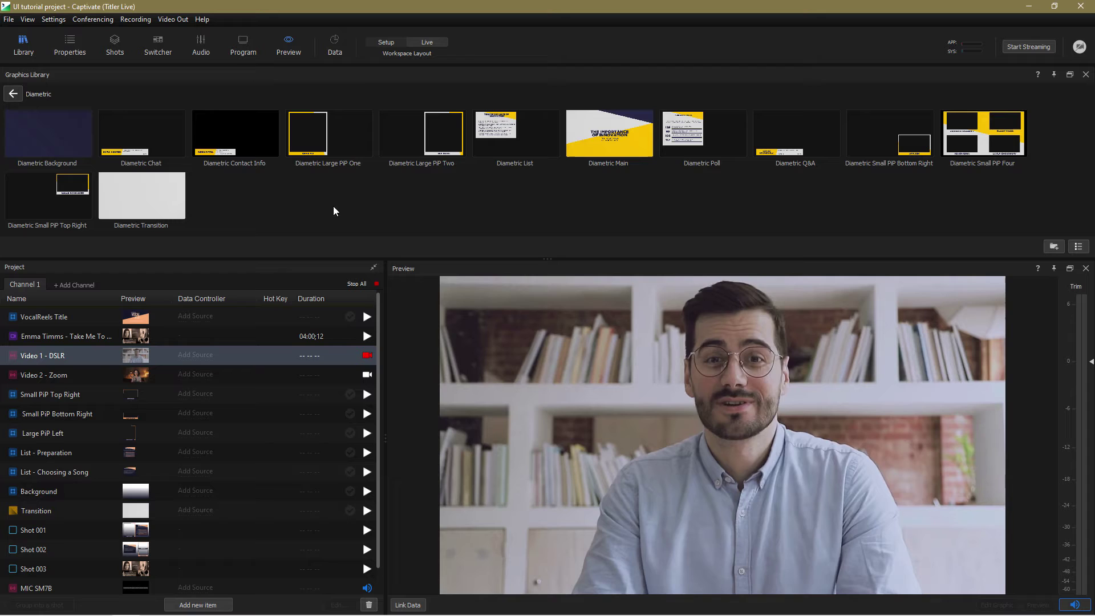
click(109, 196)
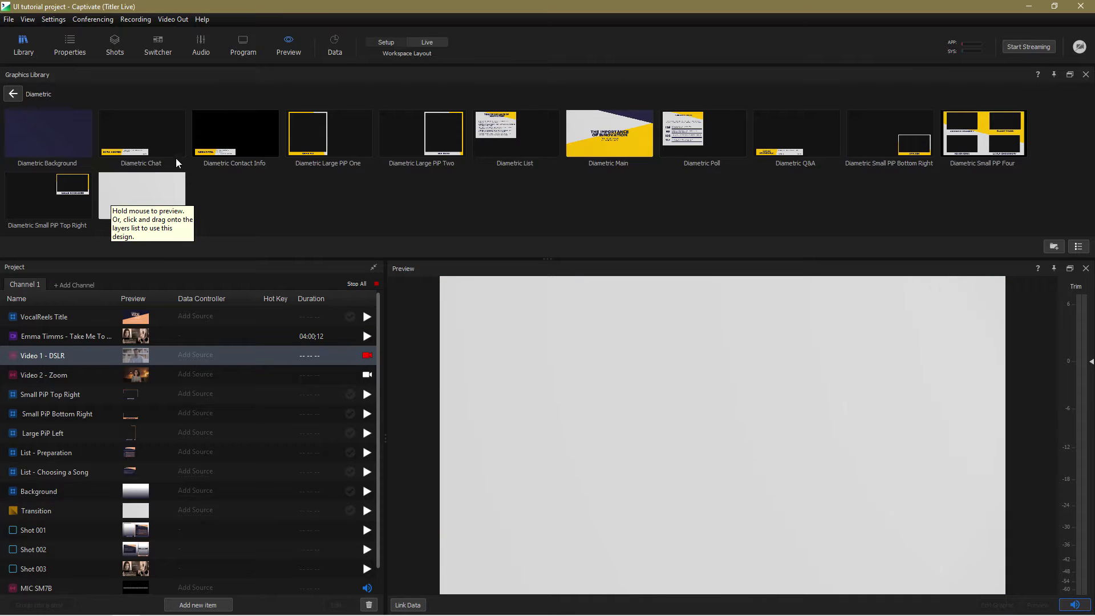
click(235, 130)
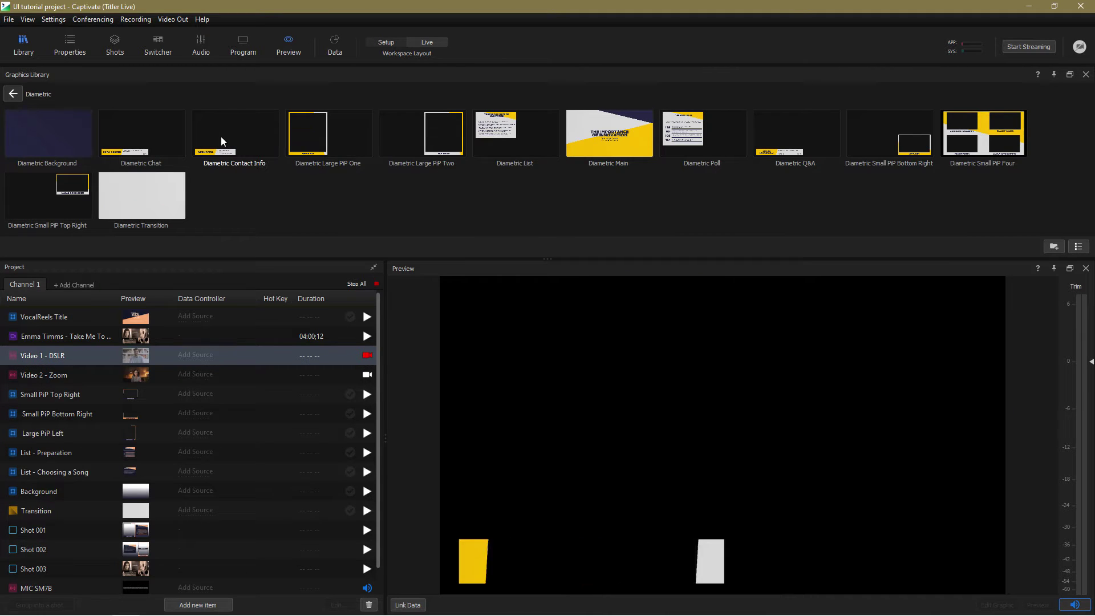
drag(221, 141, 86, 334)
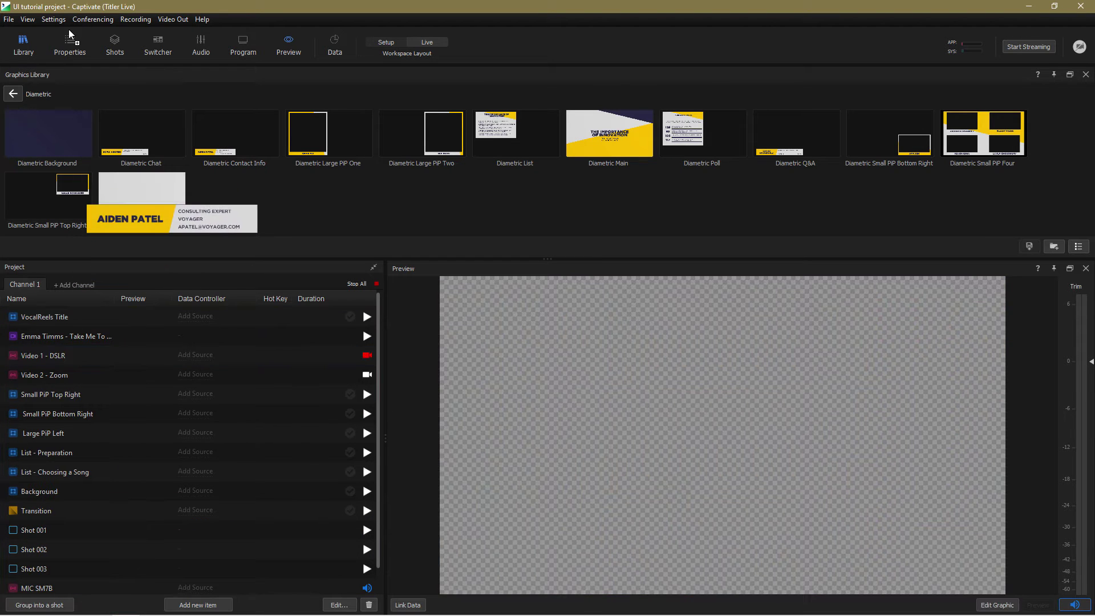
Hide the library and edit the presenter's name in the Live Values Name field
click(23, 43)
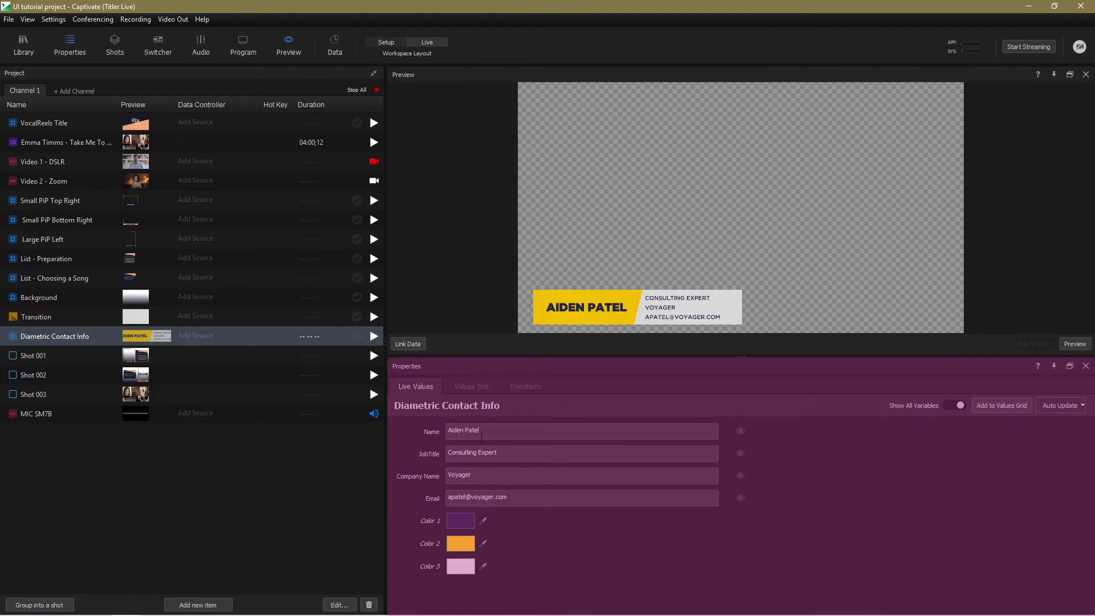
drag(480, 431, 460, 432)
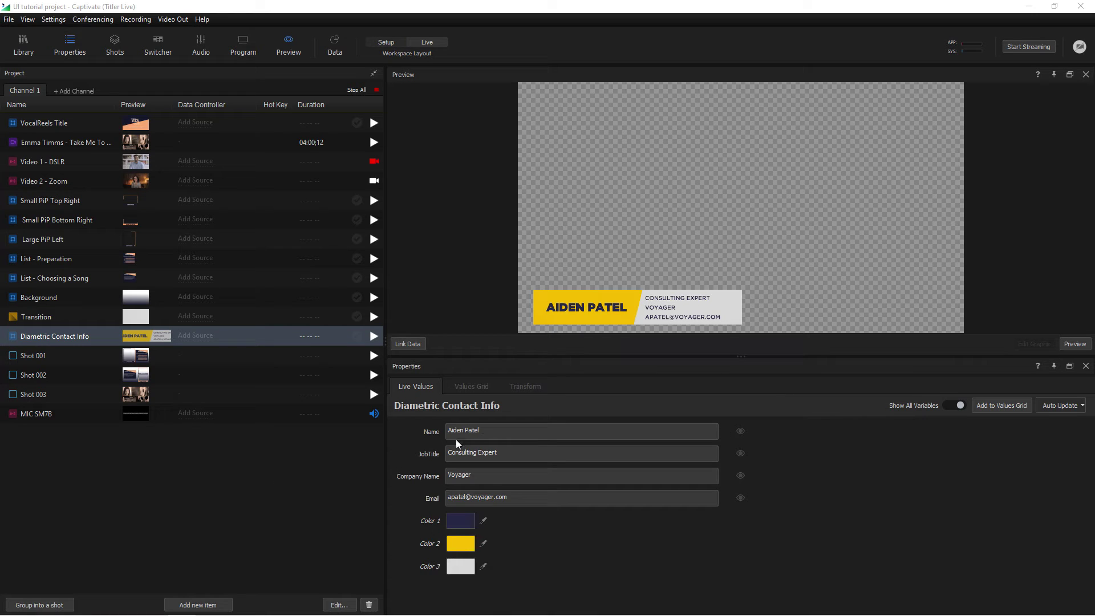
click(488, 435)
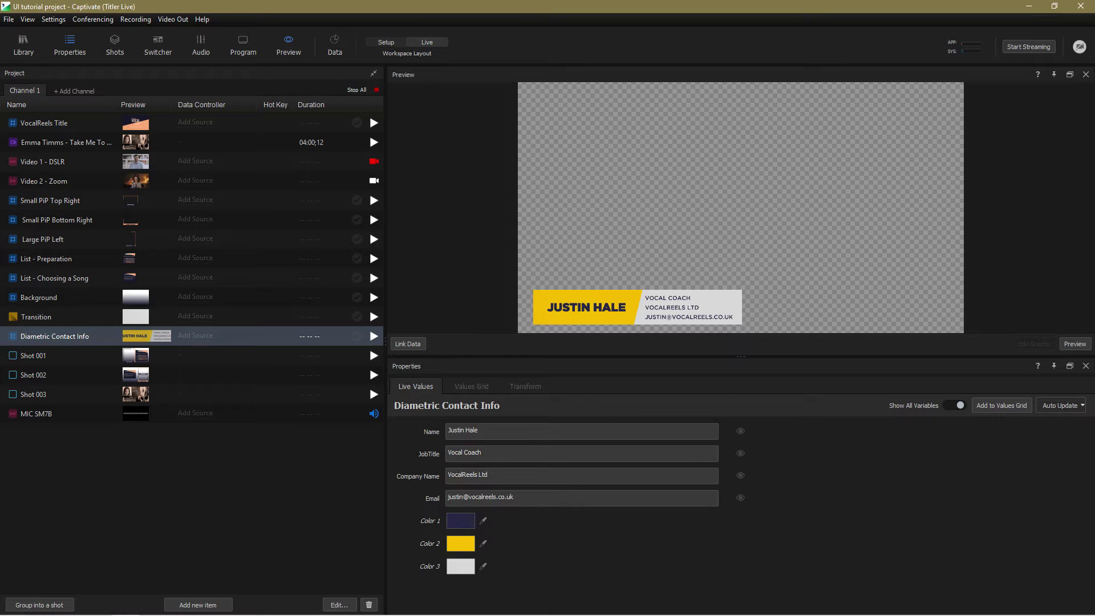
Set Color 2 to peach by sampling it with the eyedropper
click(462, 545)
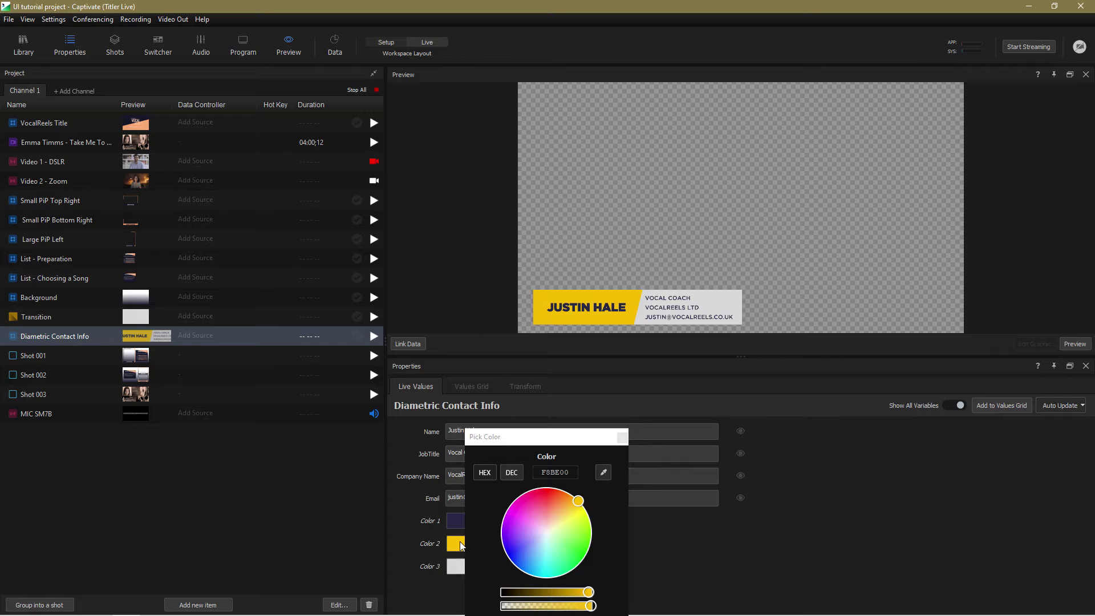
click(605, 474)
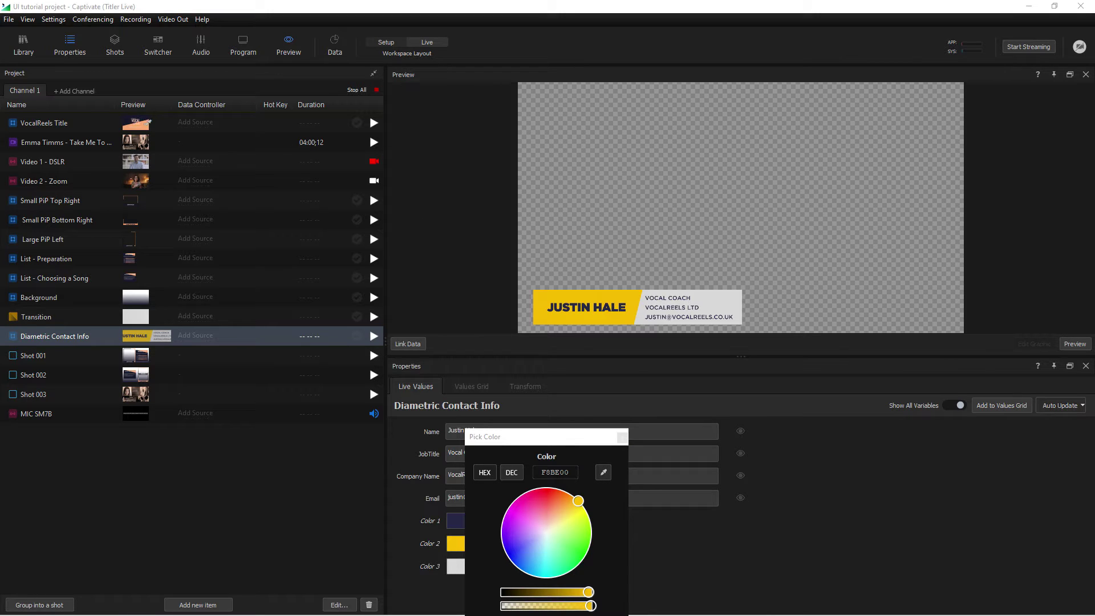
click(136, 124)
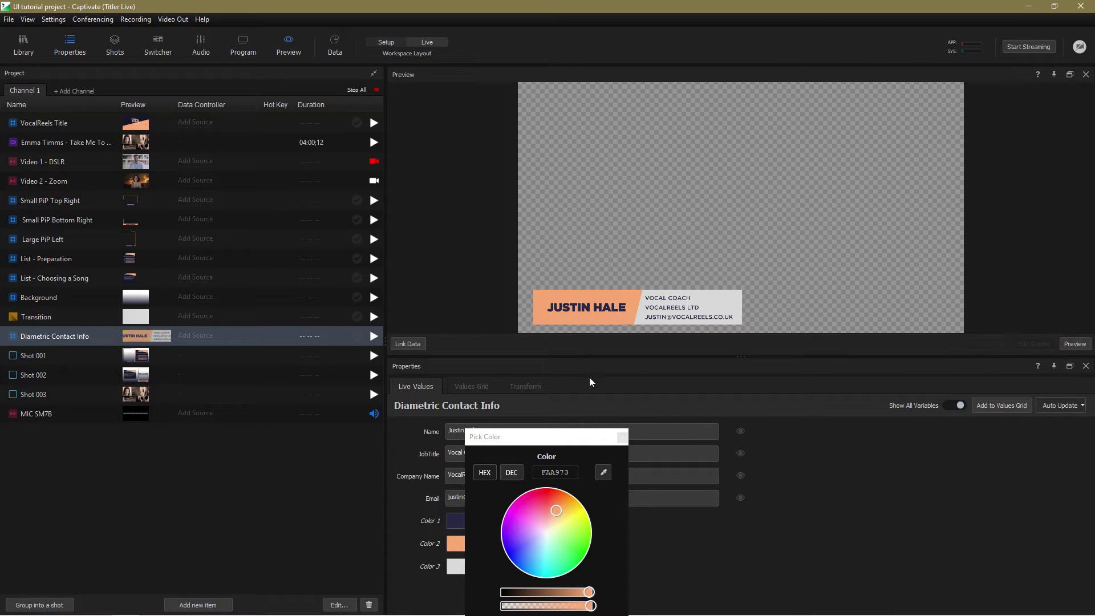
click(622, 437)
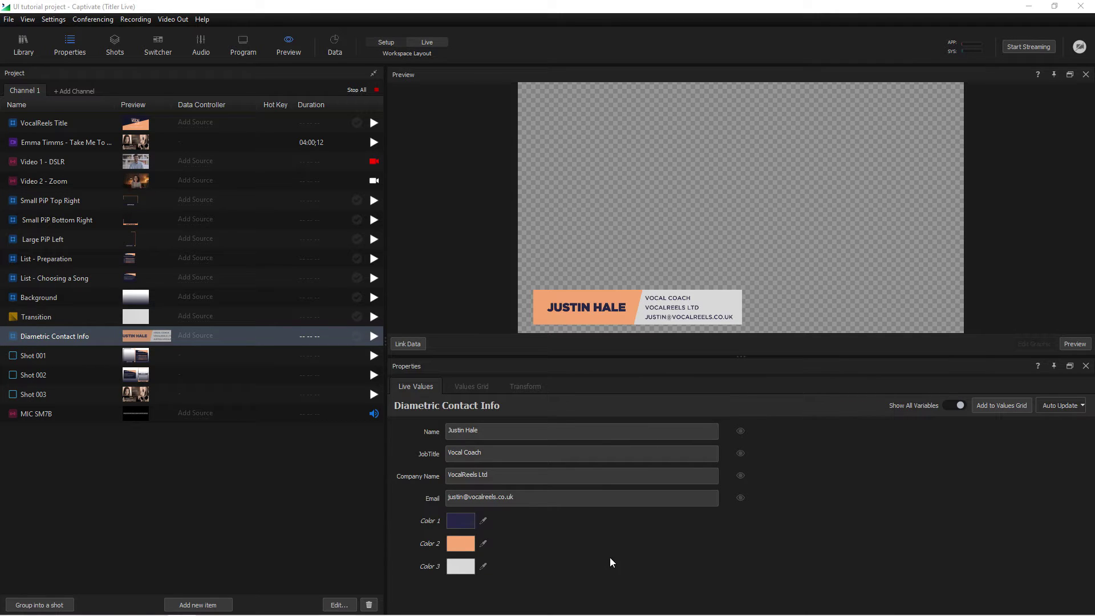
Enter the second presenter's name in row 2 of the Values Grid
click(468, 541)
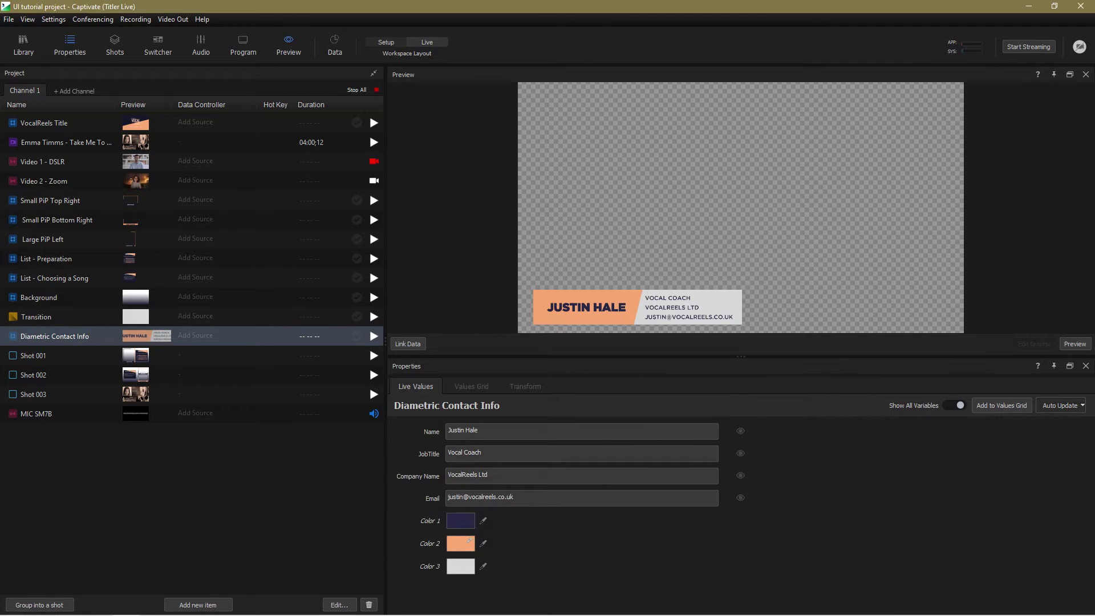
click(472, 387)
click(478, 460)
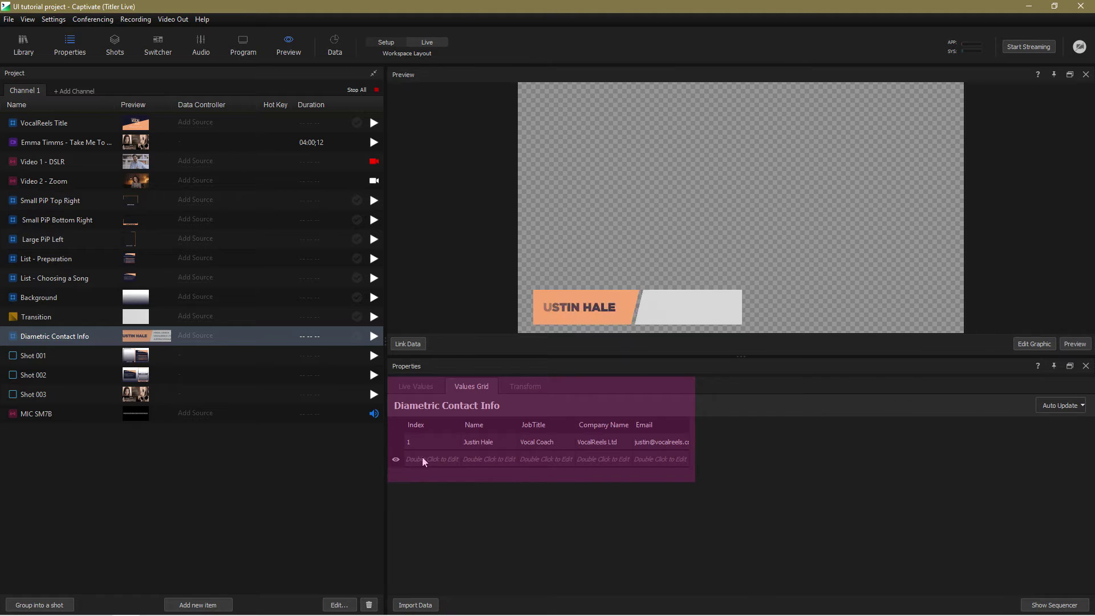
double_click(478, 459)
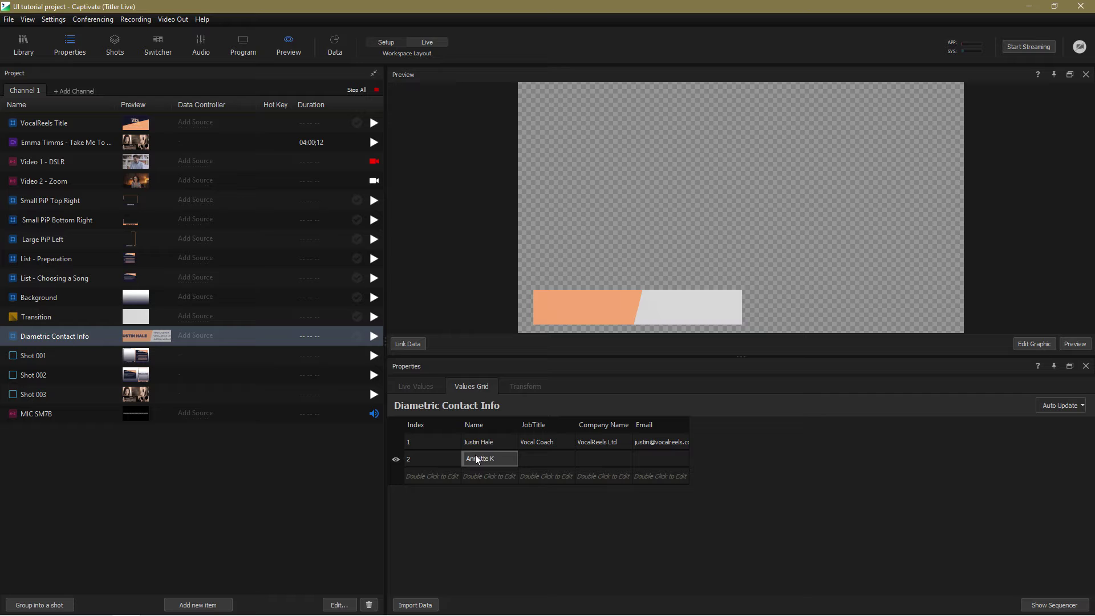
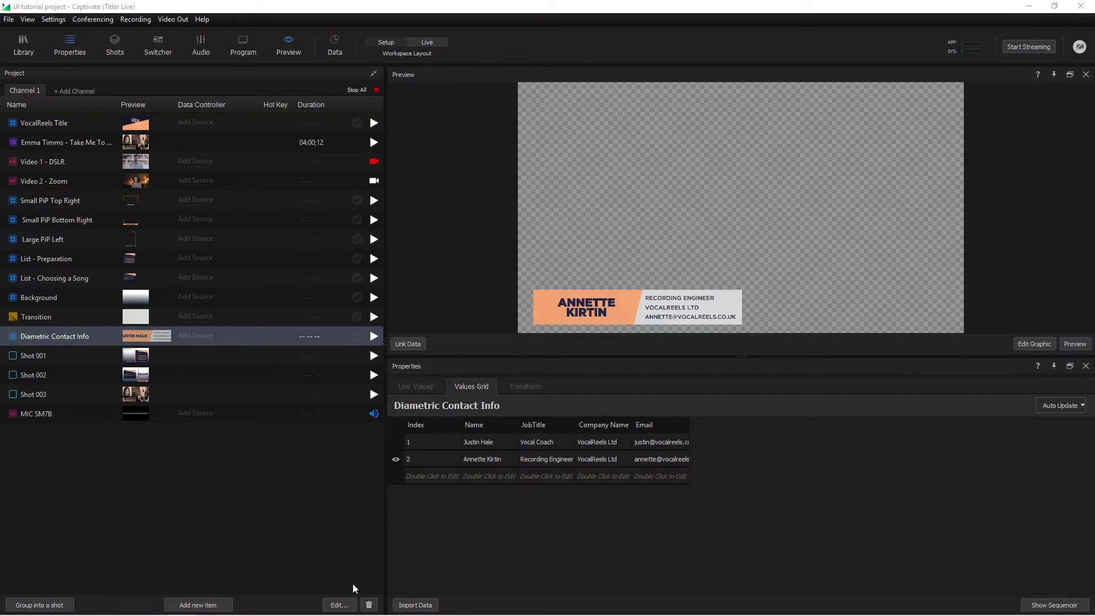
Switch the graphic between the first and second presenter rows, ending on row 1
click(397, 443)
click(399, 460)
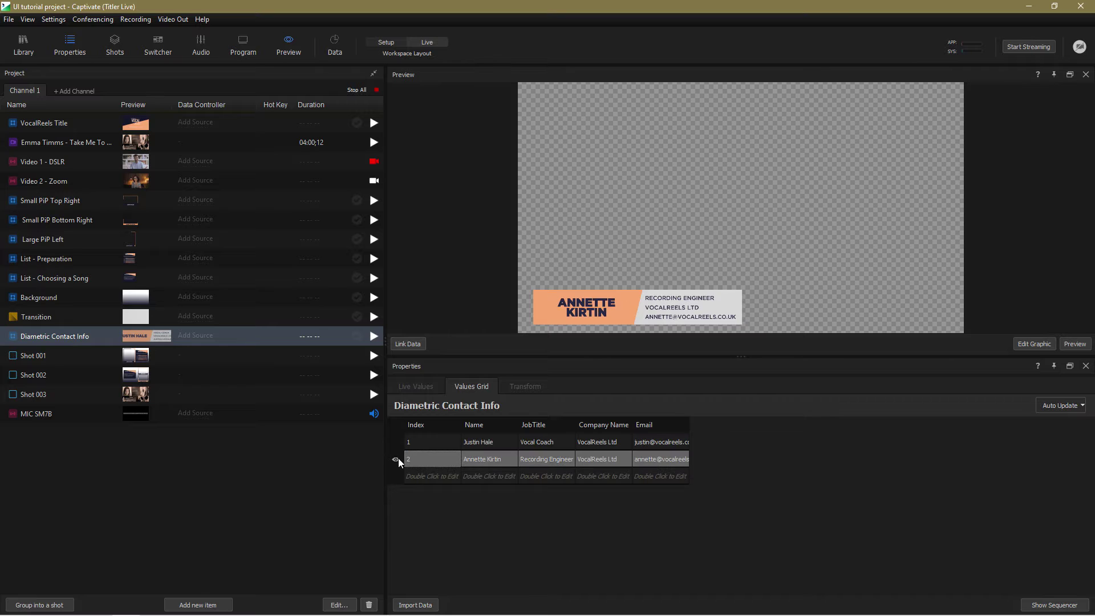
click(398, 445)
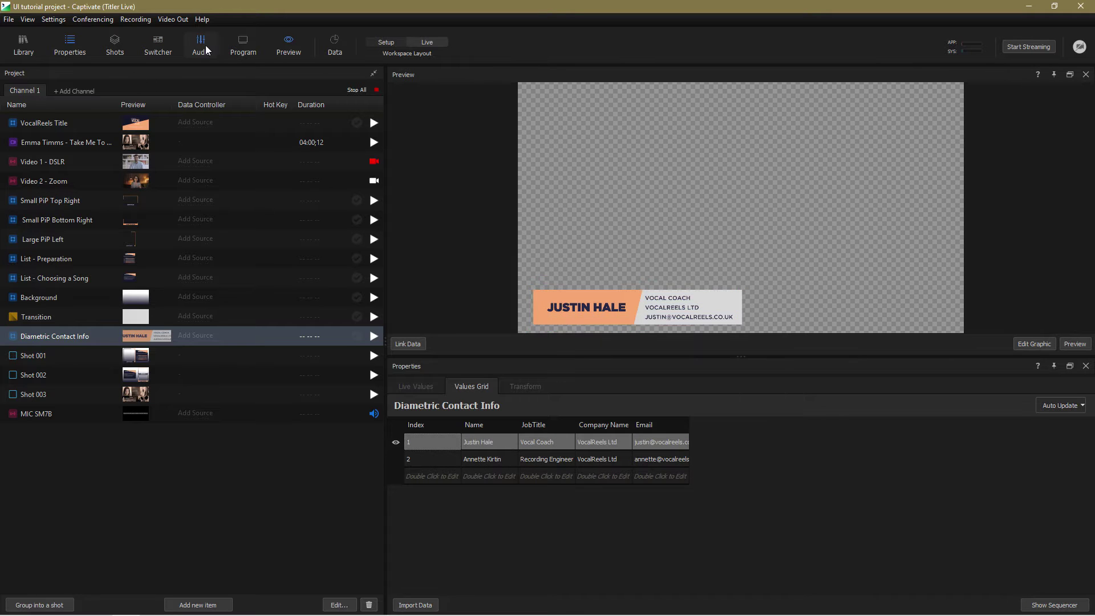
Open the Program Monitor, test the lower third, then air the second presenter's lower third over Video 2 - Zoom
click(242, 44)
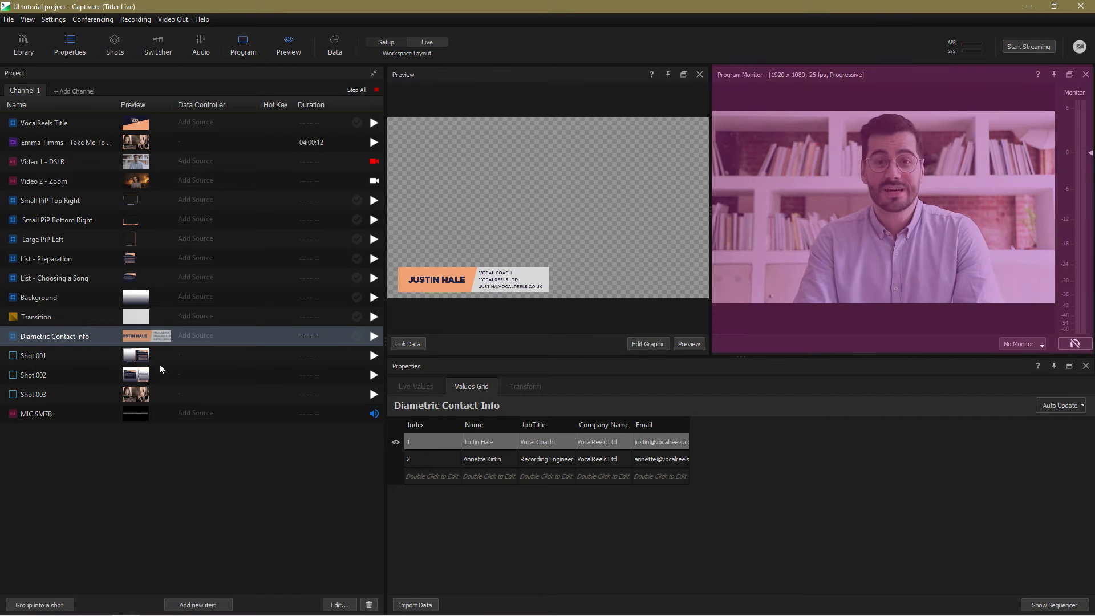
click(373, 336)
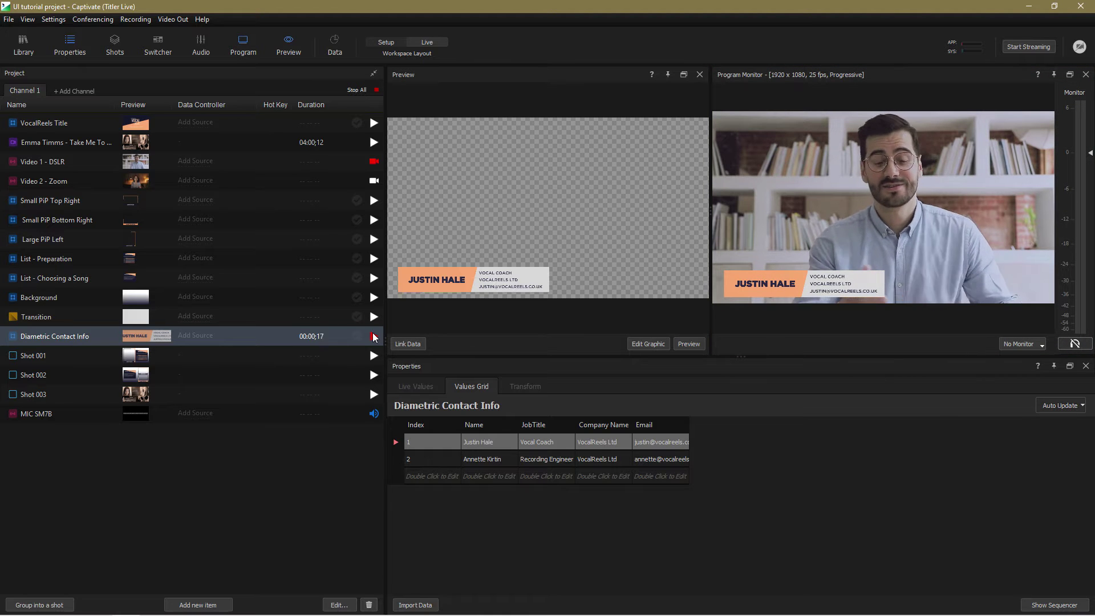
click(373, 336)
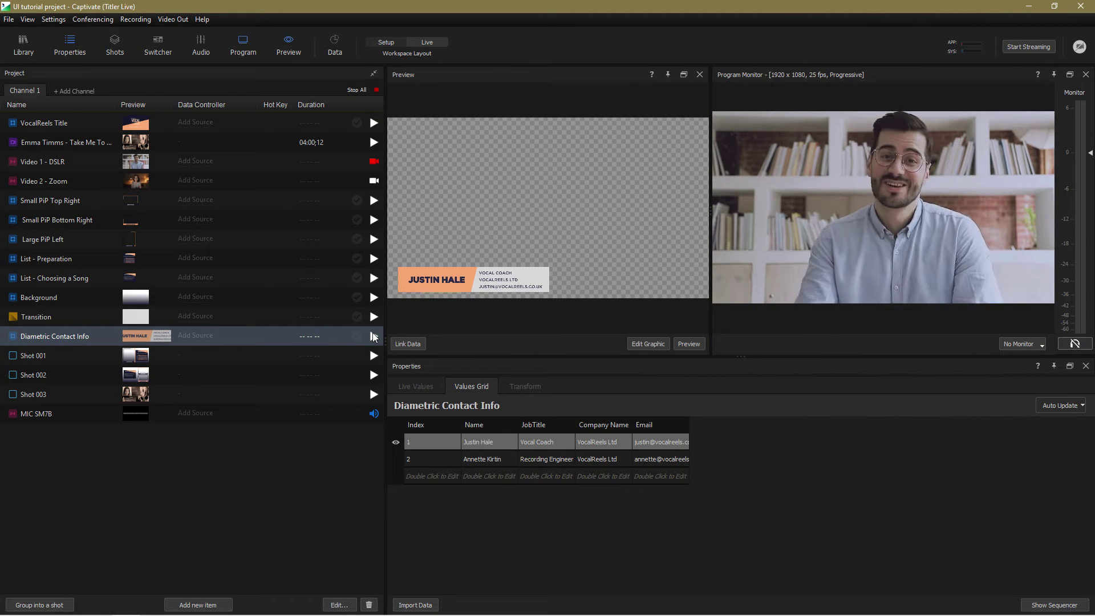
click(374, 181)
click(395, 460)
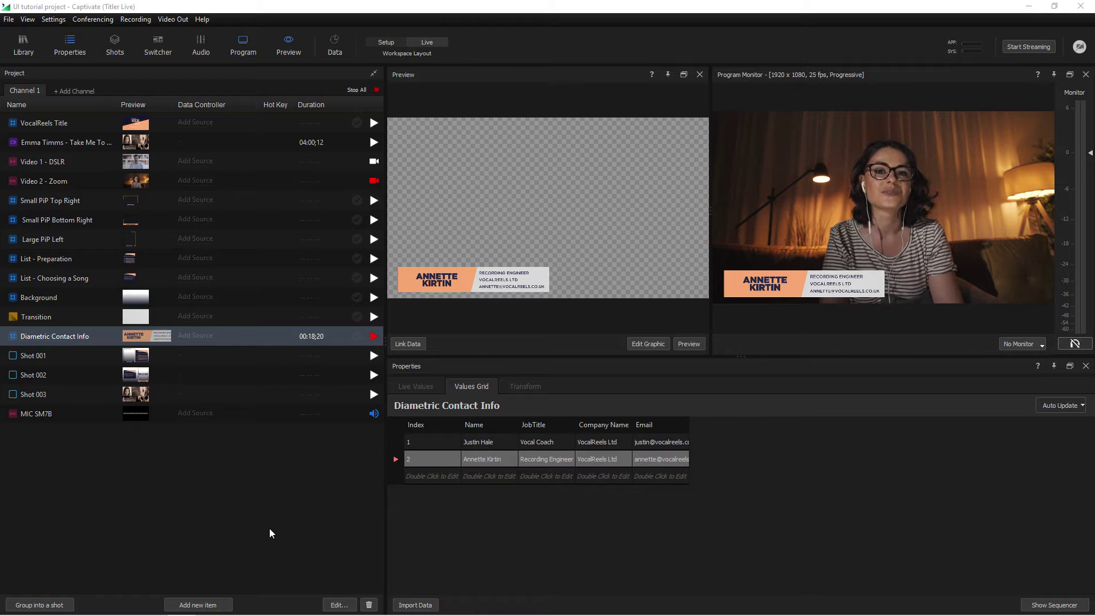
Show the Switcher, switch the lower third to the first presenter's row, and take it off air
click(157, 46)
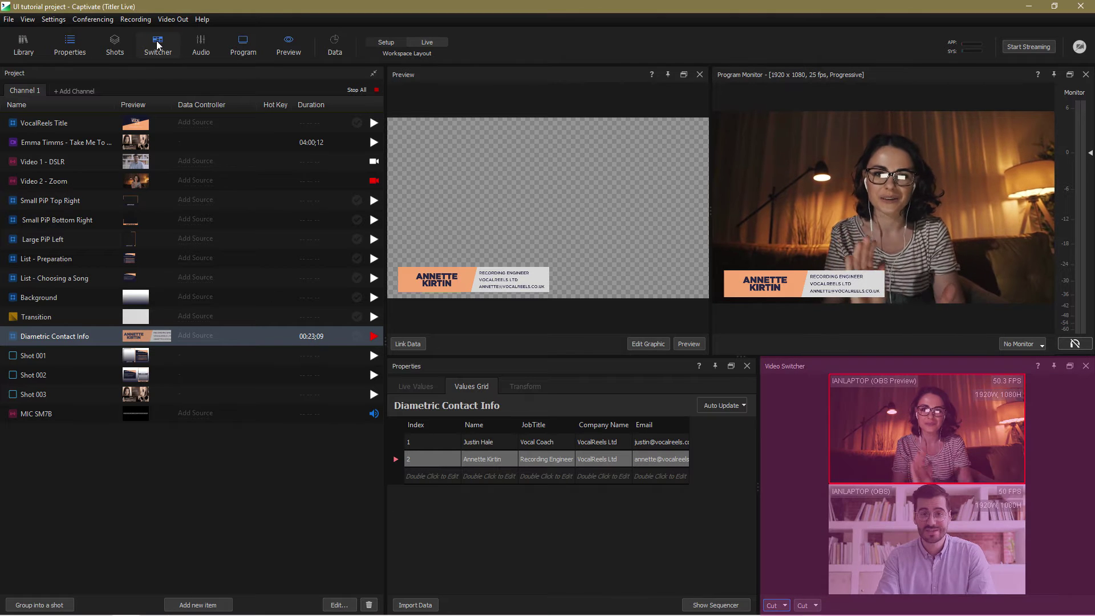
click(395, 443)
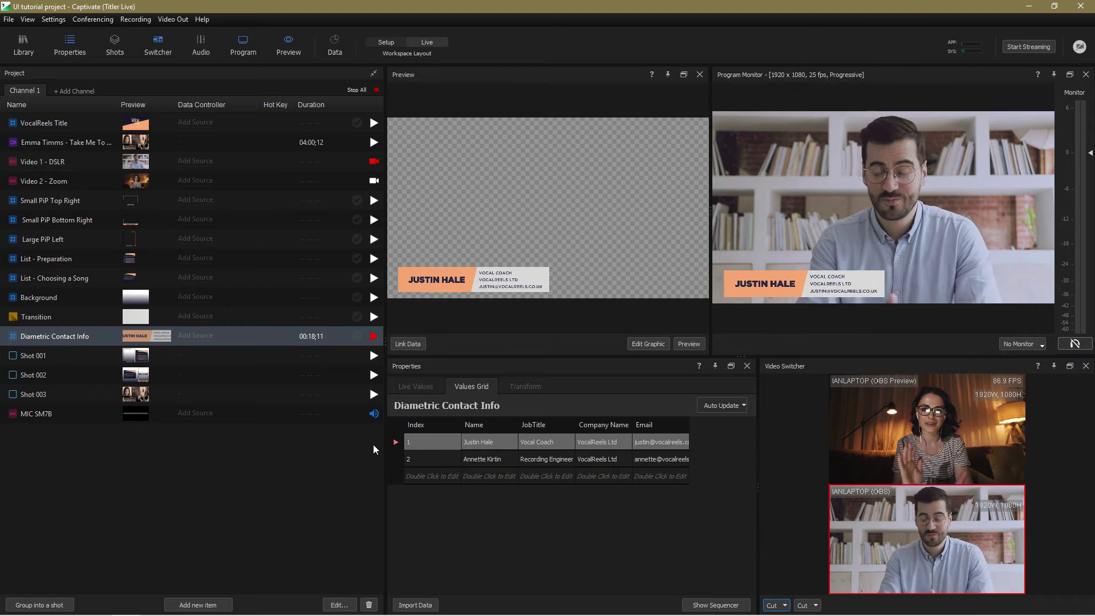
click(373, 336)
Browse the transition types in the Cut dropdown
click(784, 605)
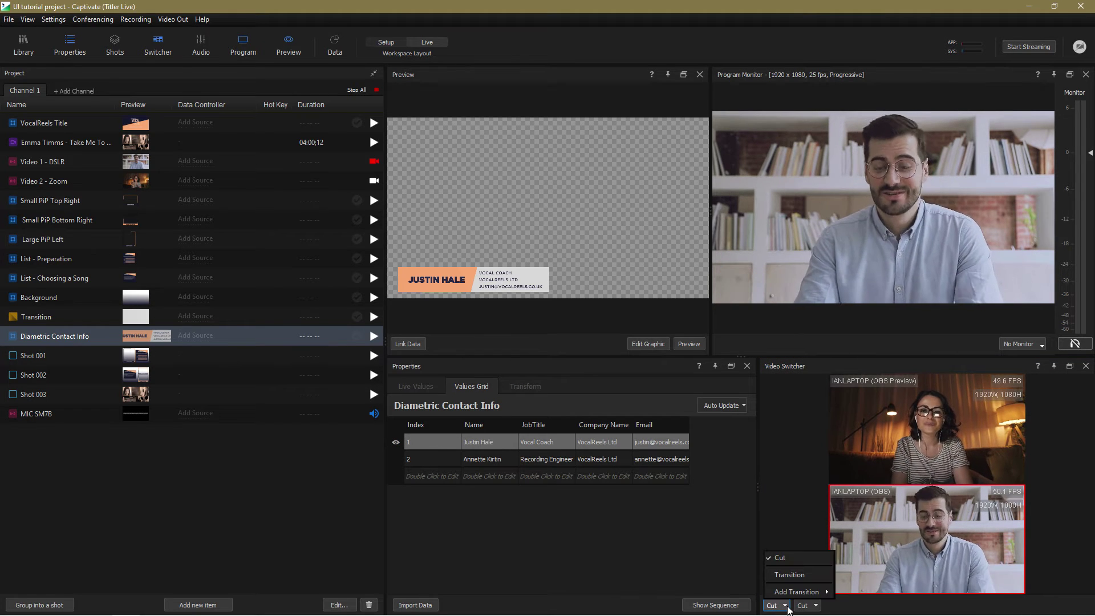
mouse_move(804, 592)
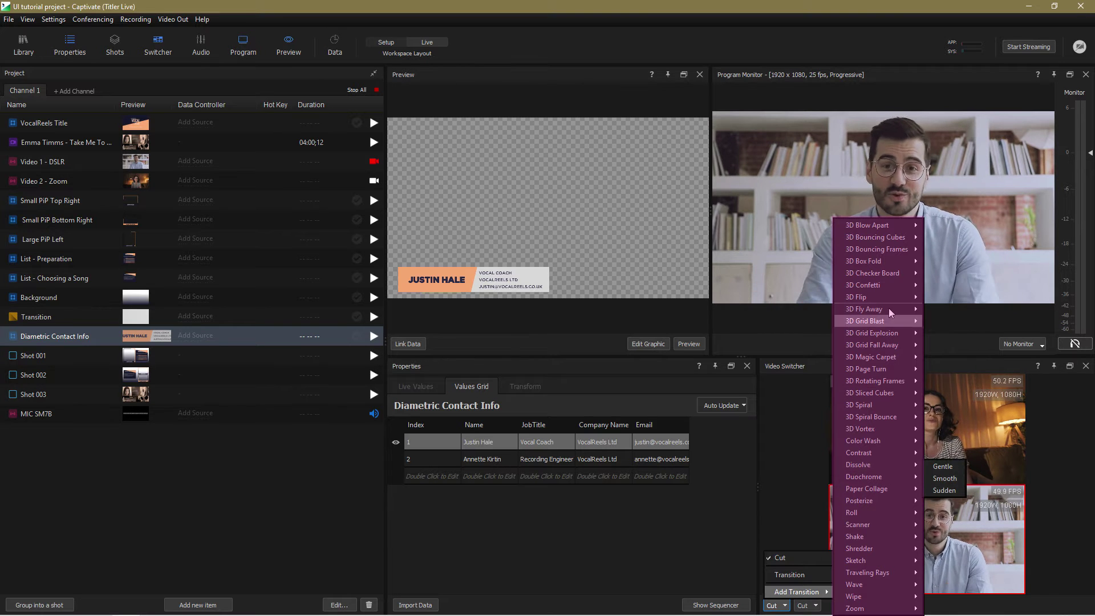
mouse_move(892, 238)
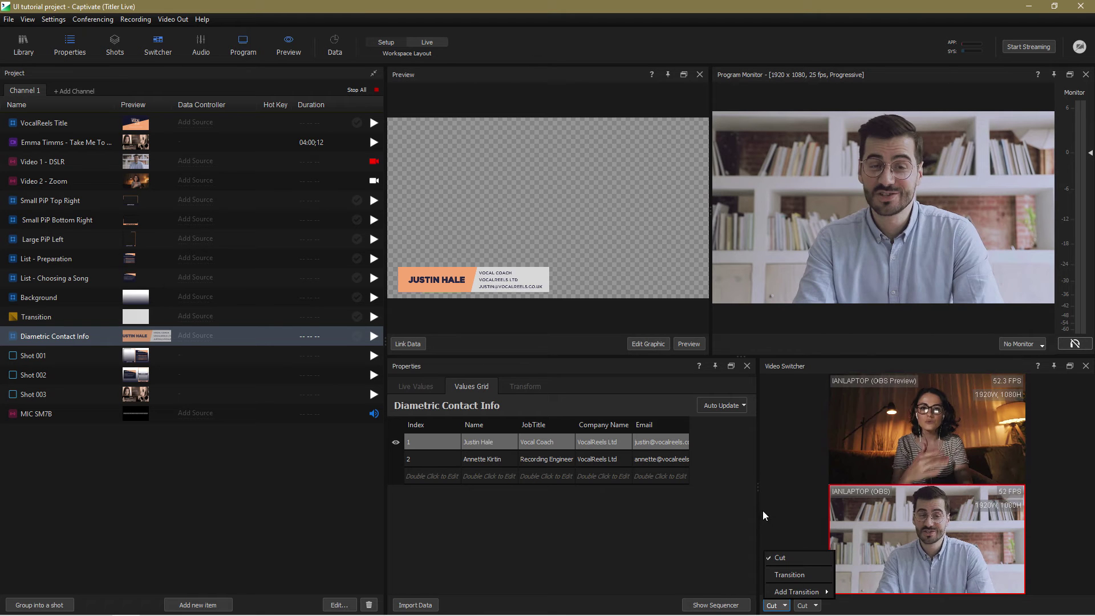
Keep plain Cut transitions, open the Audio Mixer, and mute then unmute the MIC SM7B channel
click(780, 558)
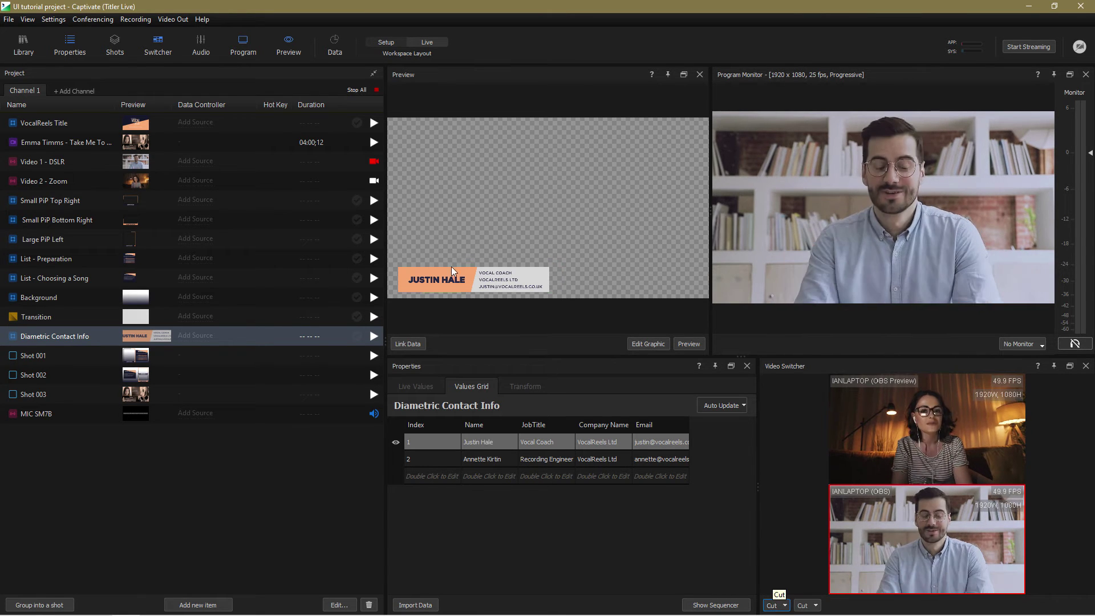
click(194, 49)
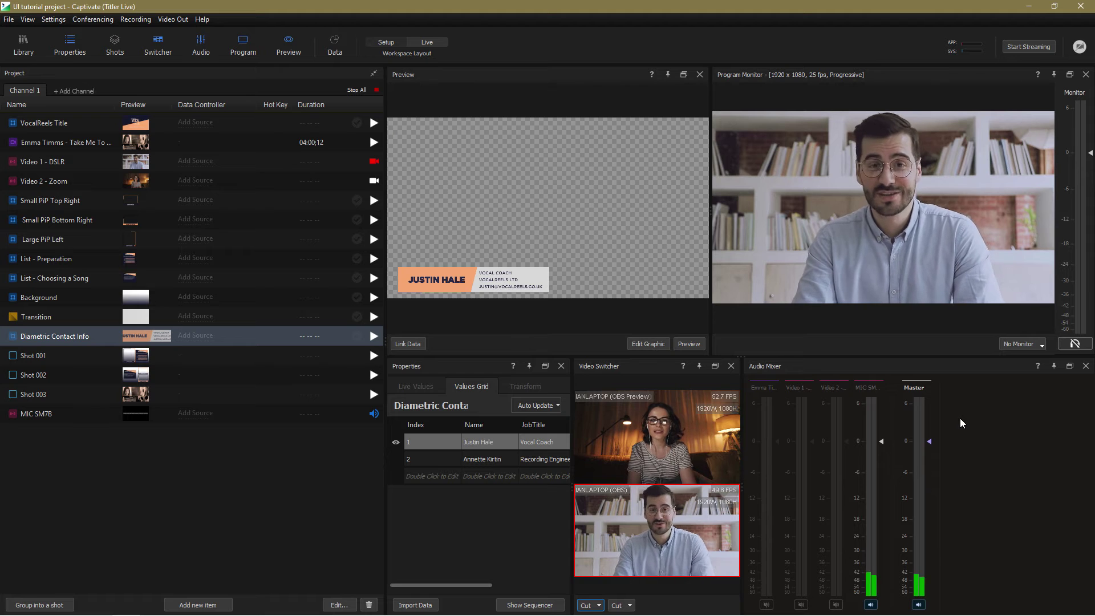
click(870, 606)
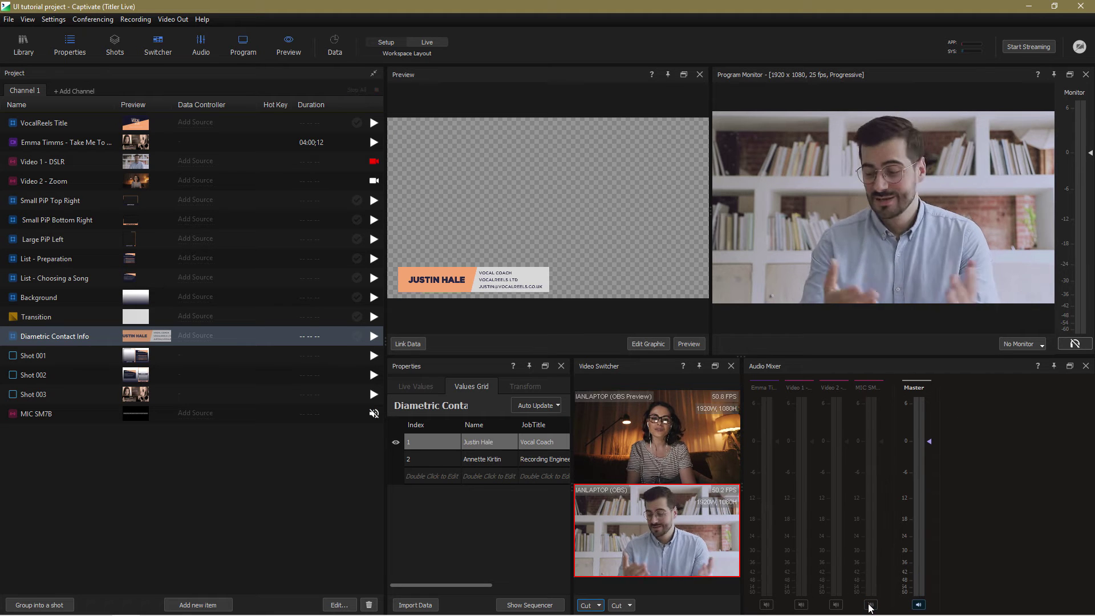
click(870, 606)
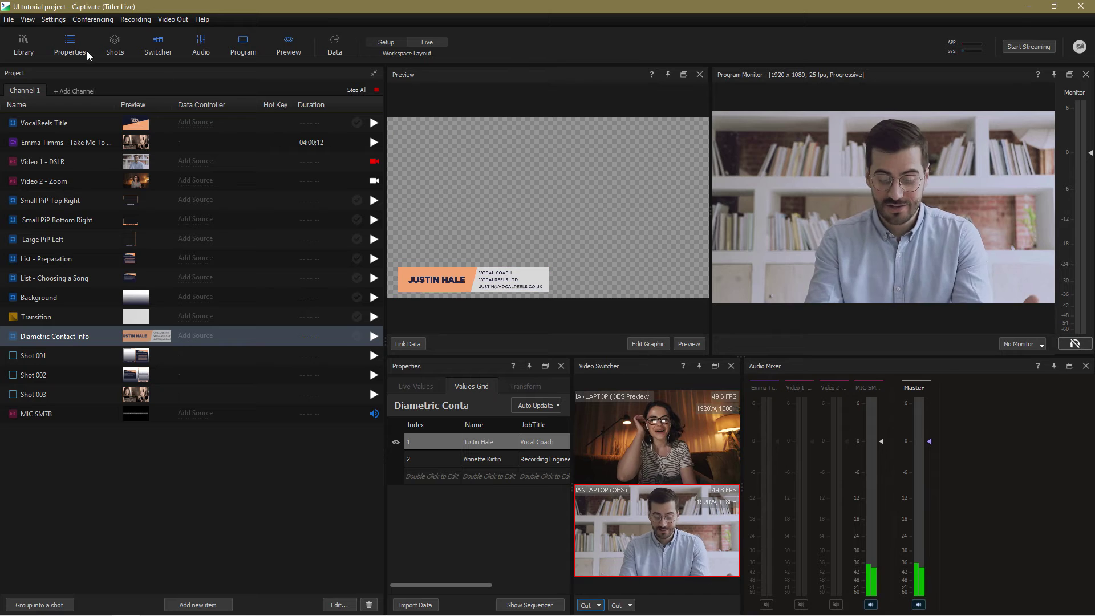
Open the Shot Launcher, select Shot 001, and air Shots 1, 2, 3, ending on Shot 002
click(113, 43)
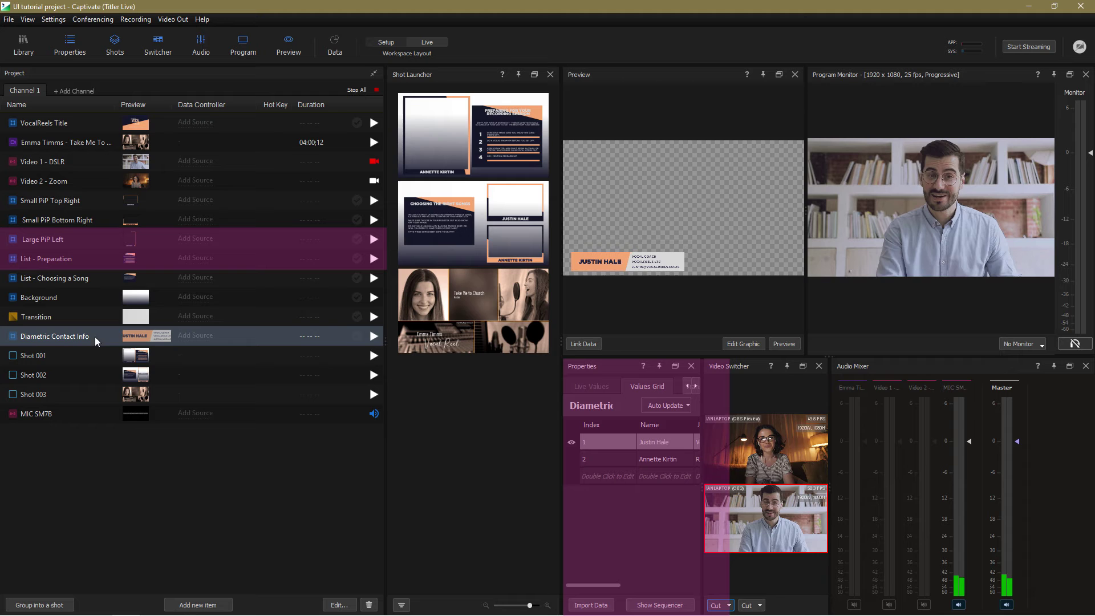
click(42, 357)
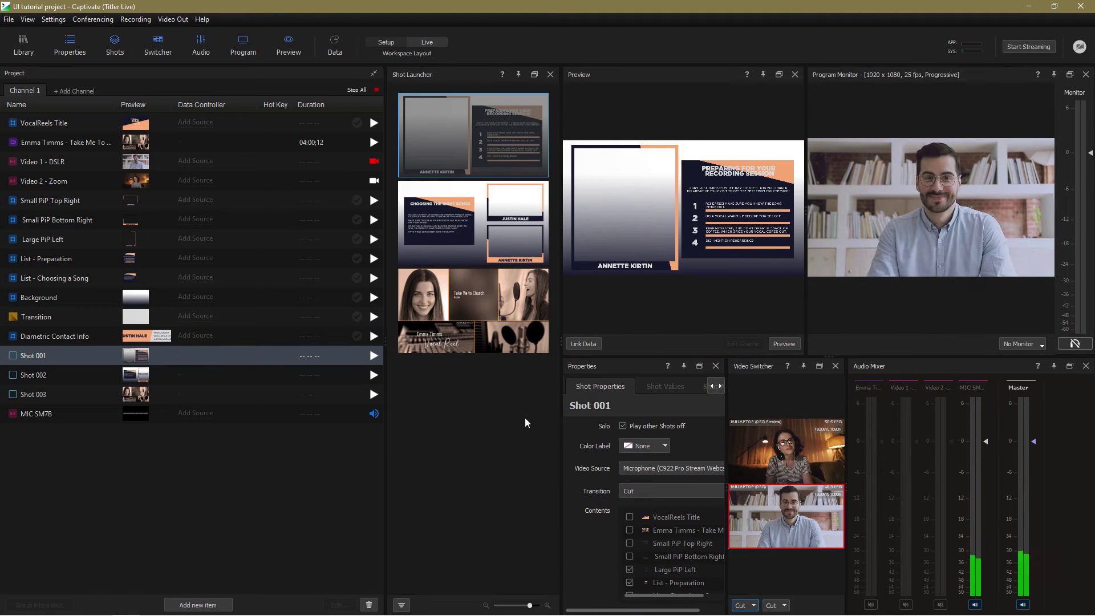
click(458, 151)
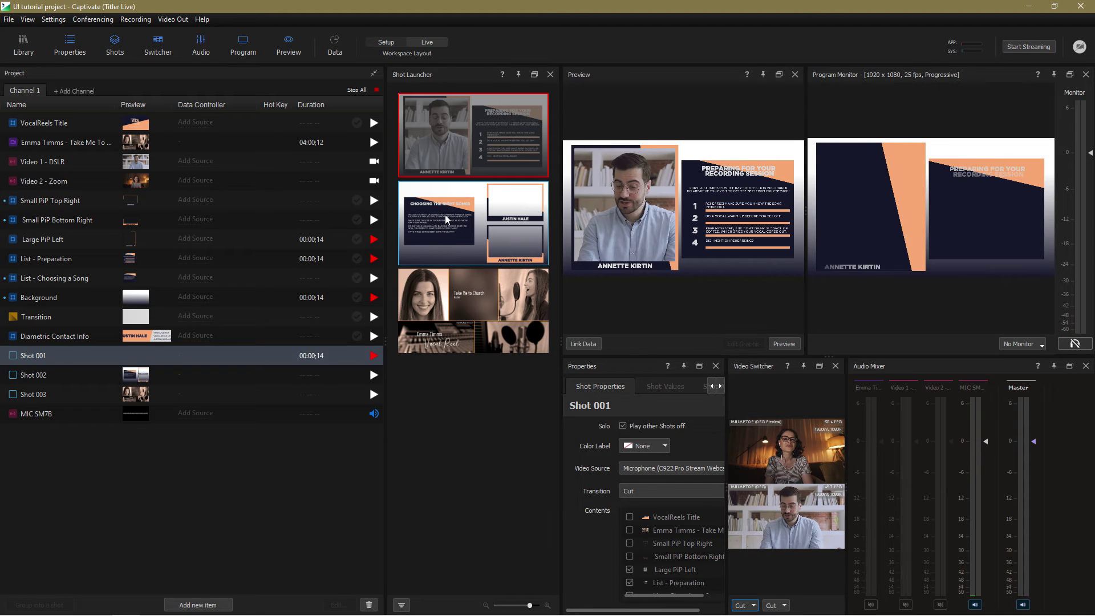
click(447, 220)
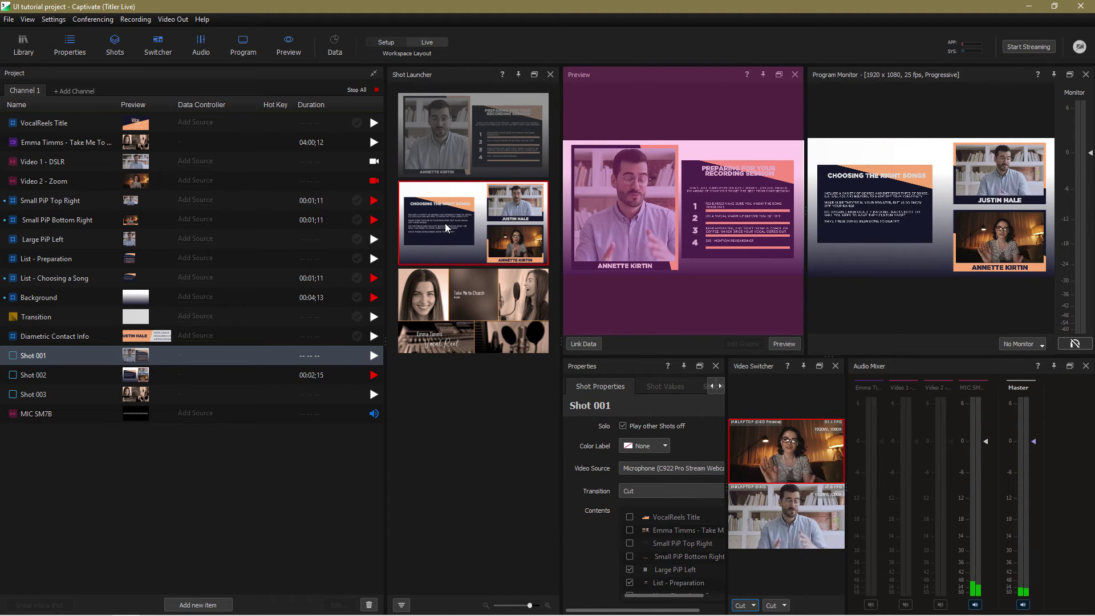
click(441, 313)
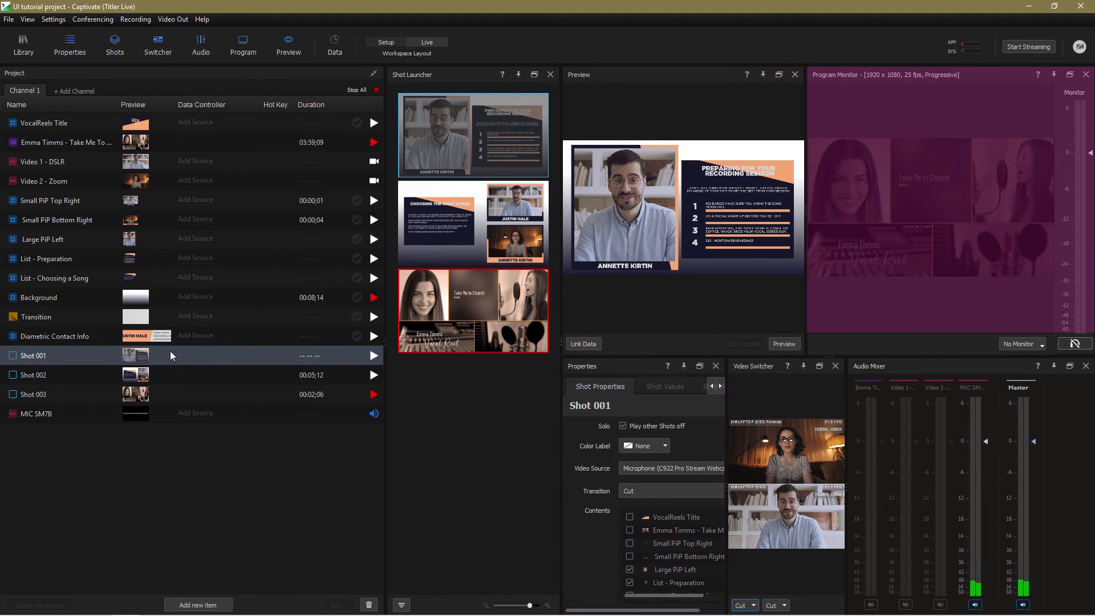
click(450, 215)
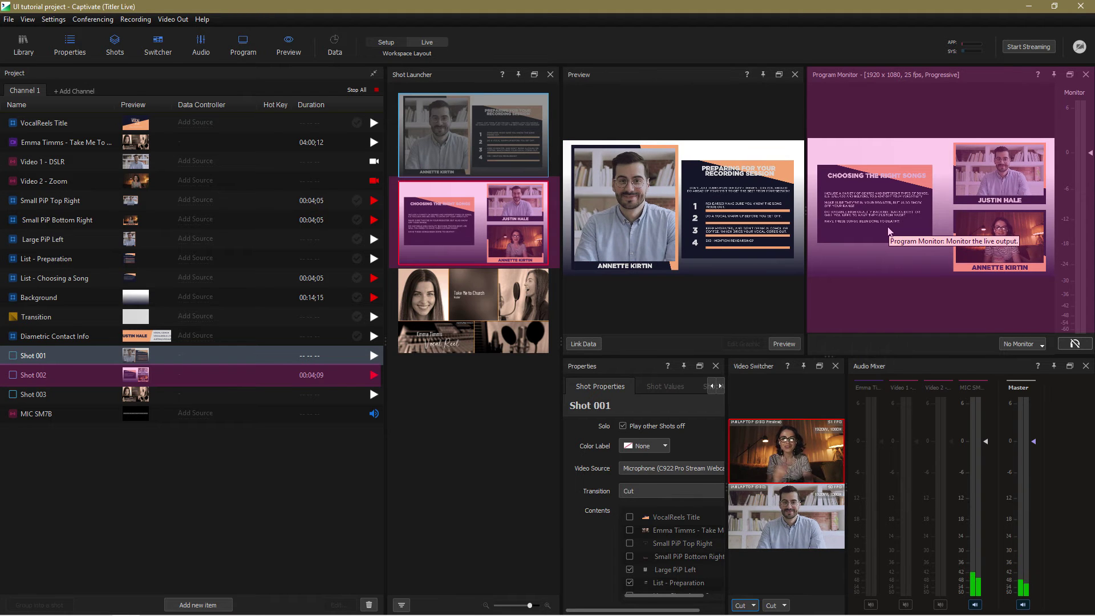
click(1029, 47)
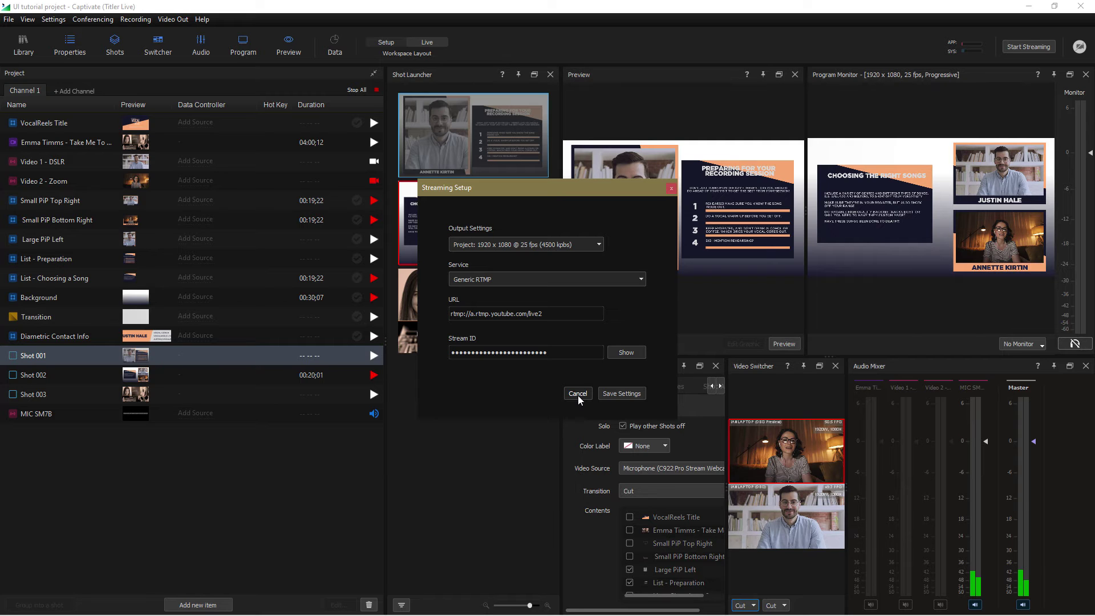
click(578, 398)
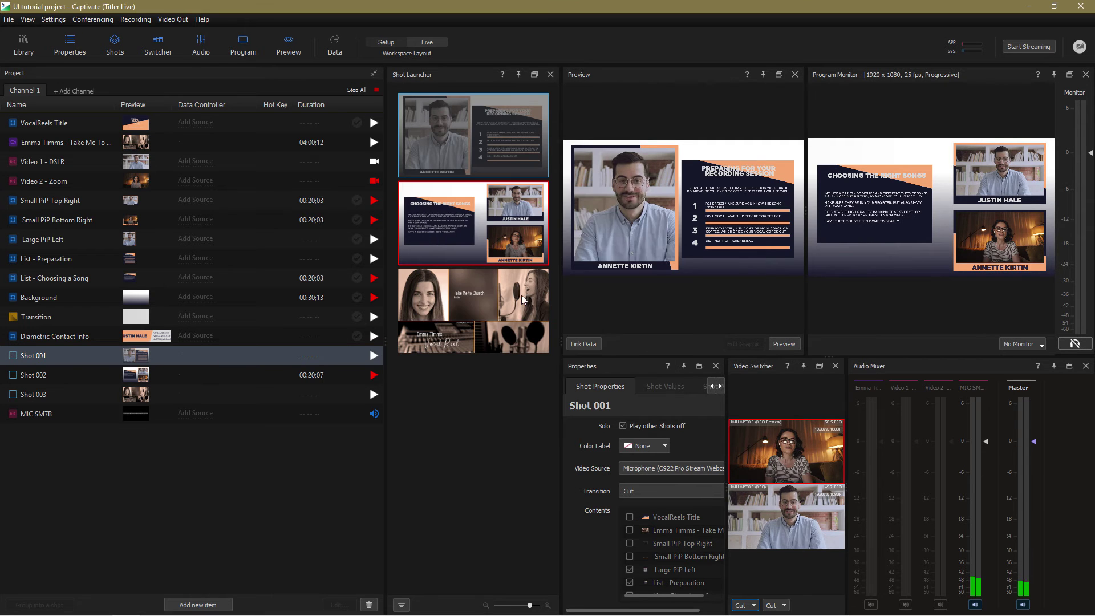
click(136, 19)
click(146, 34)
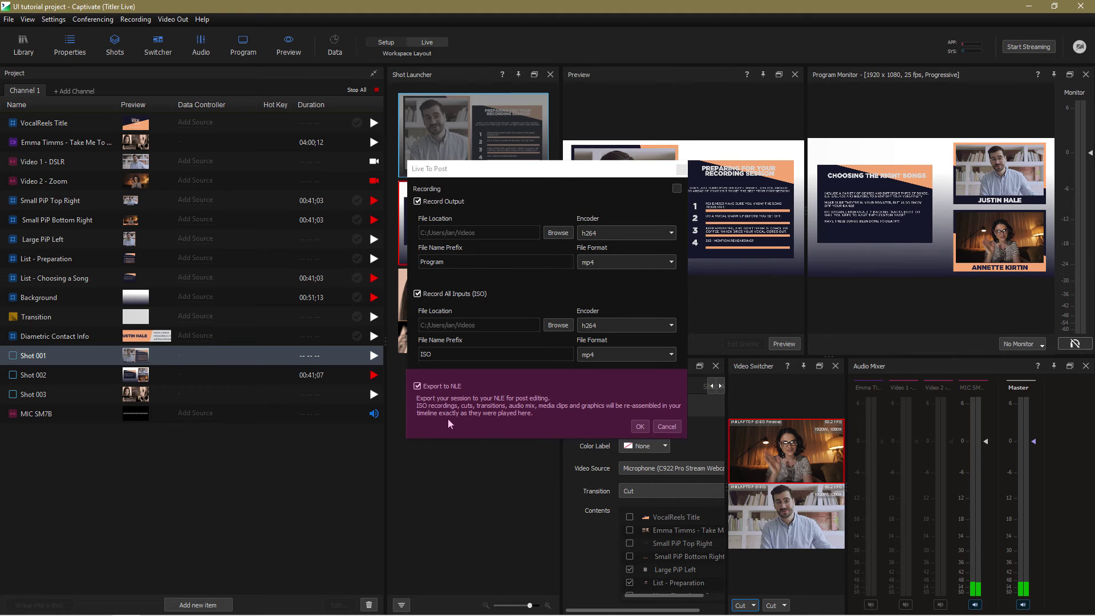
click(661, 427)
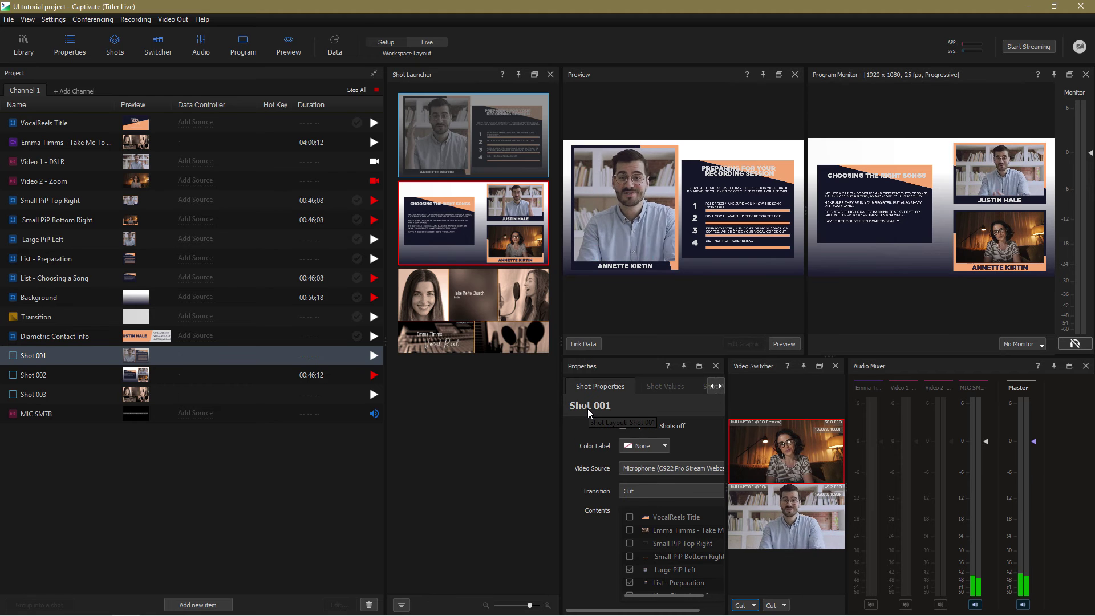
click(93, 20)
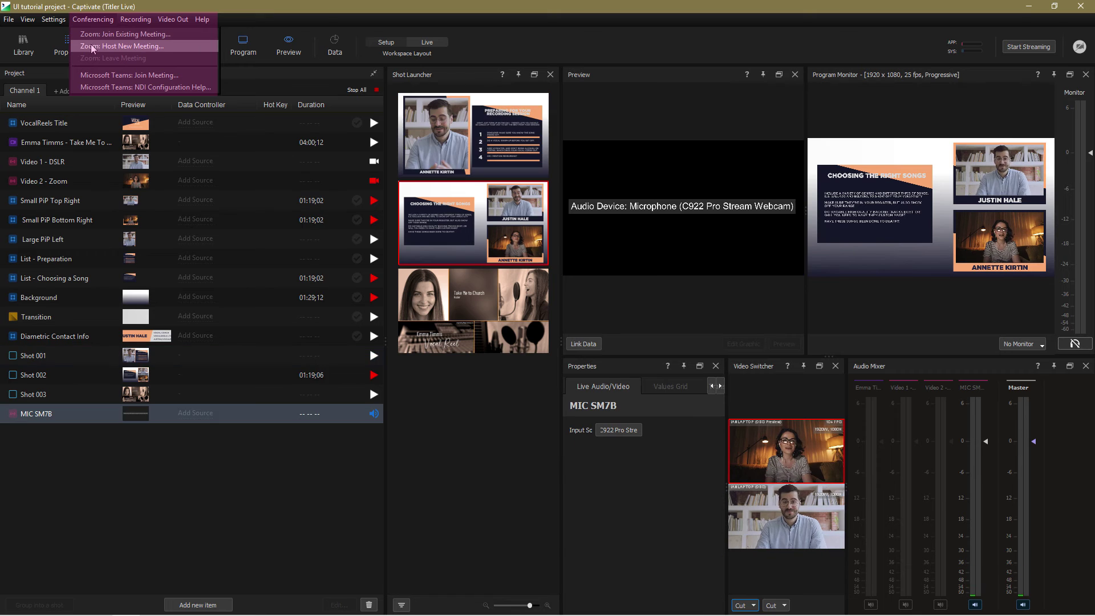
click(99, 35)
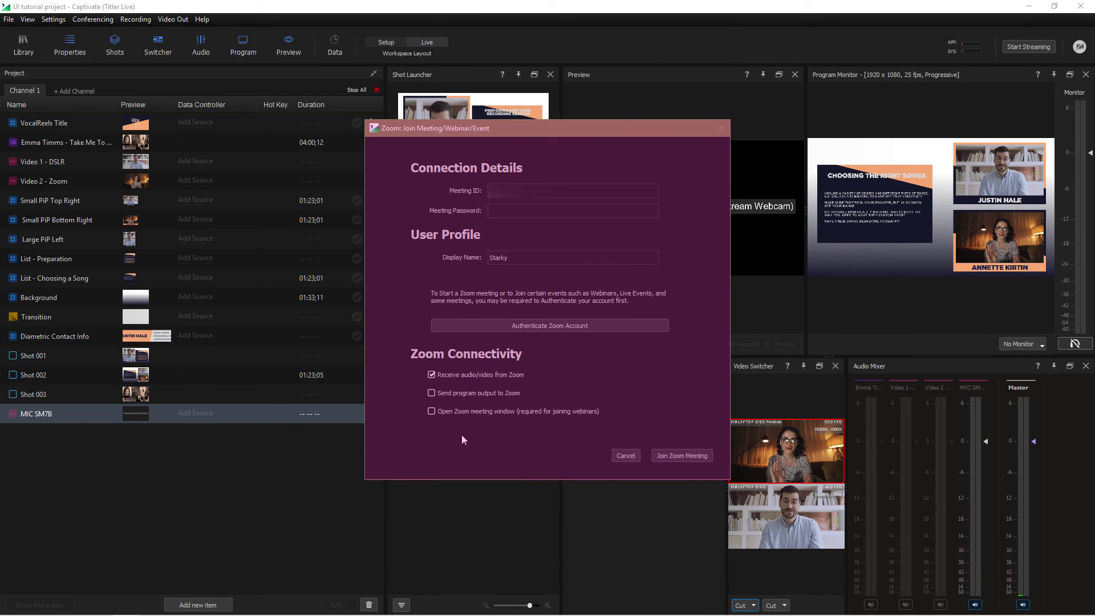
click(616, 456)
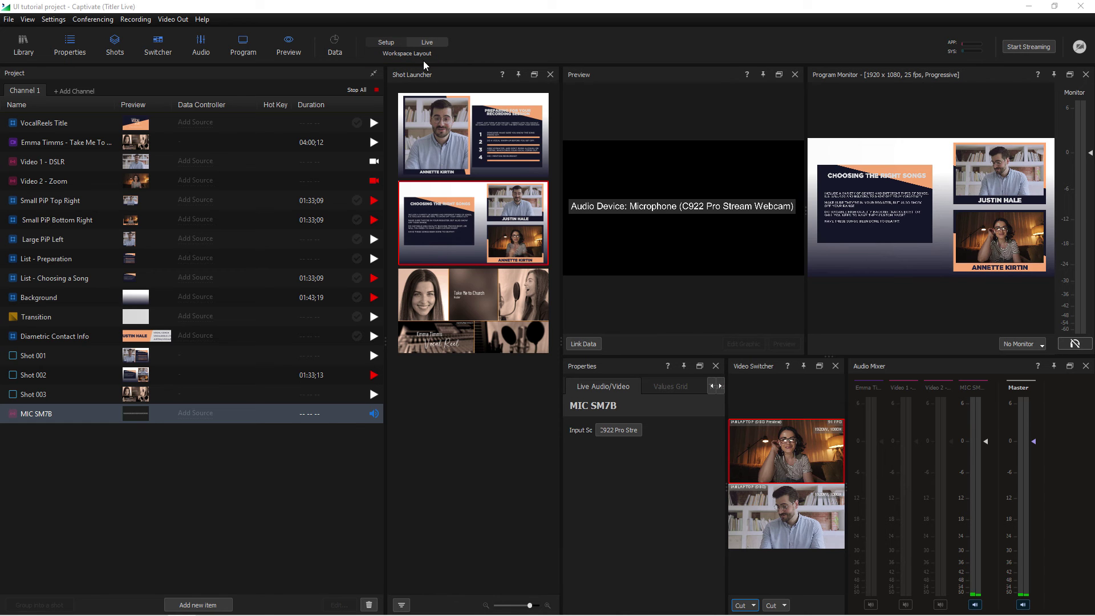
Return to the Live layout, widen the Project panel, and save the arrangement as the Live preset
click(381, 42)
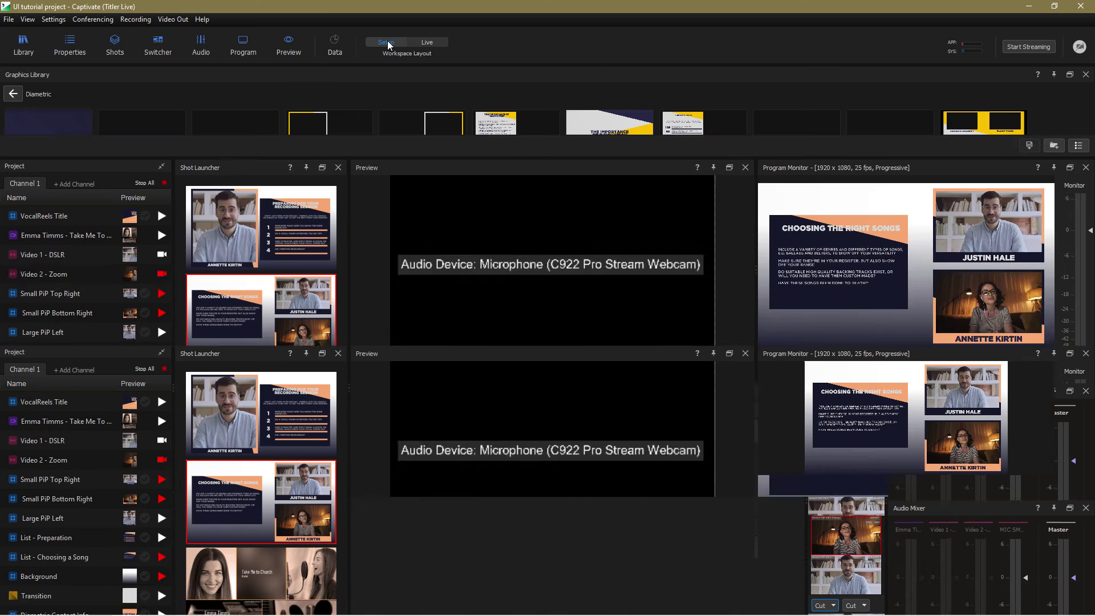
click(427, 42)
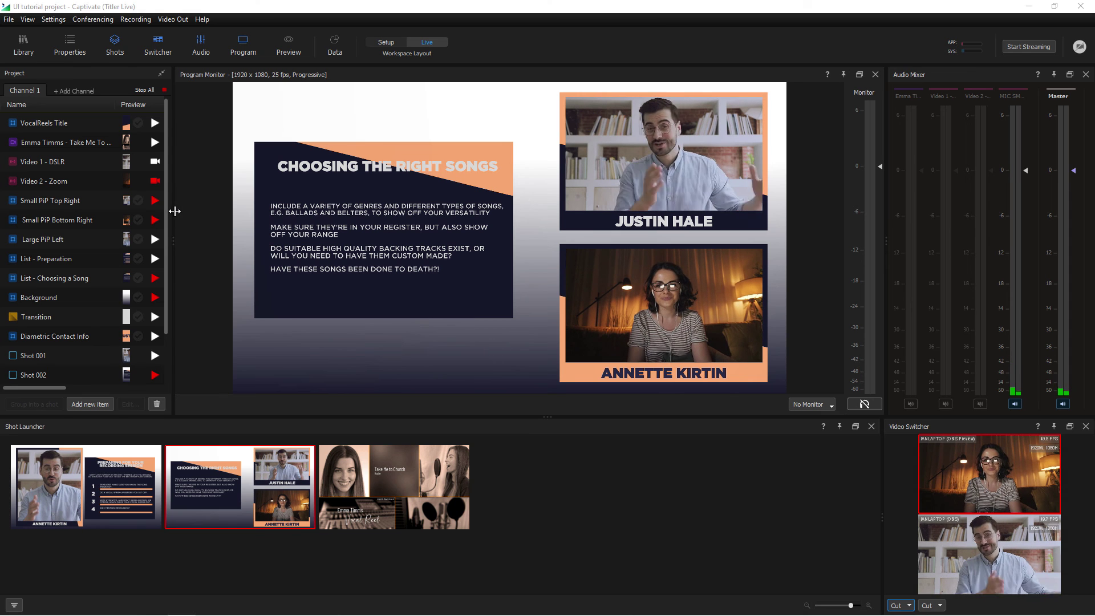
drag(173, 207, 326, 202)
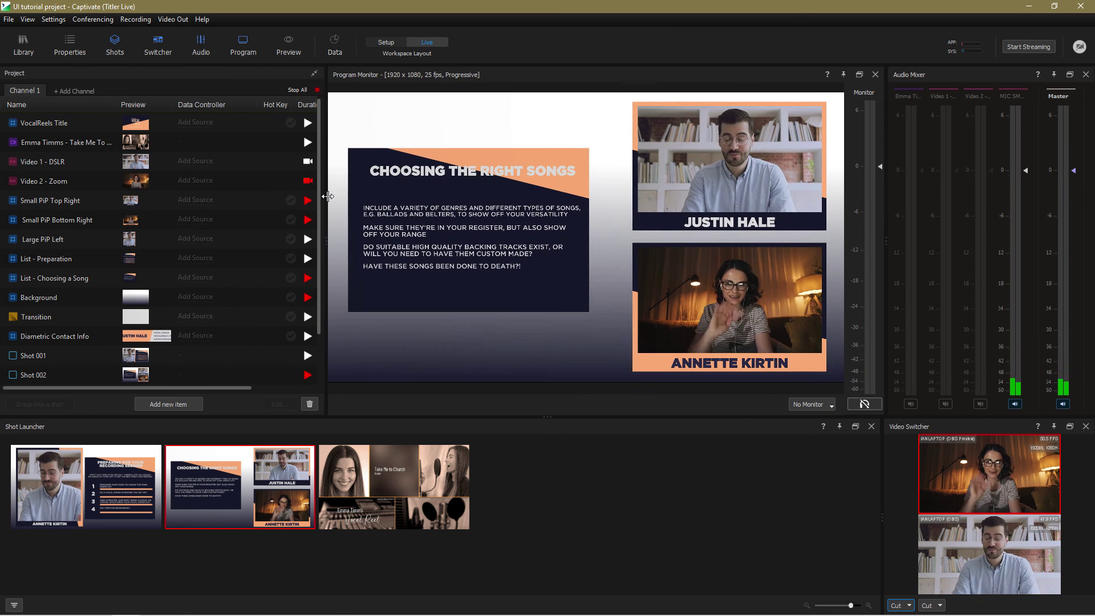
click(425, 44)
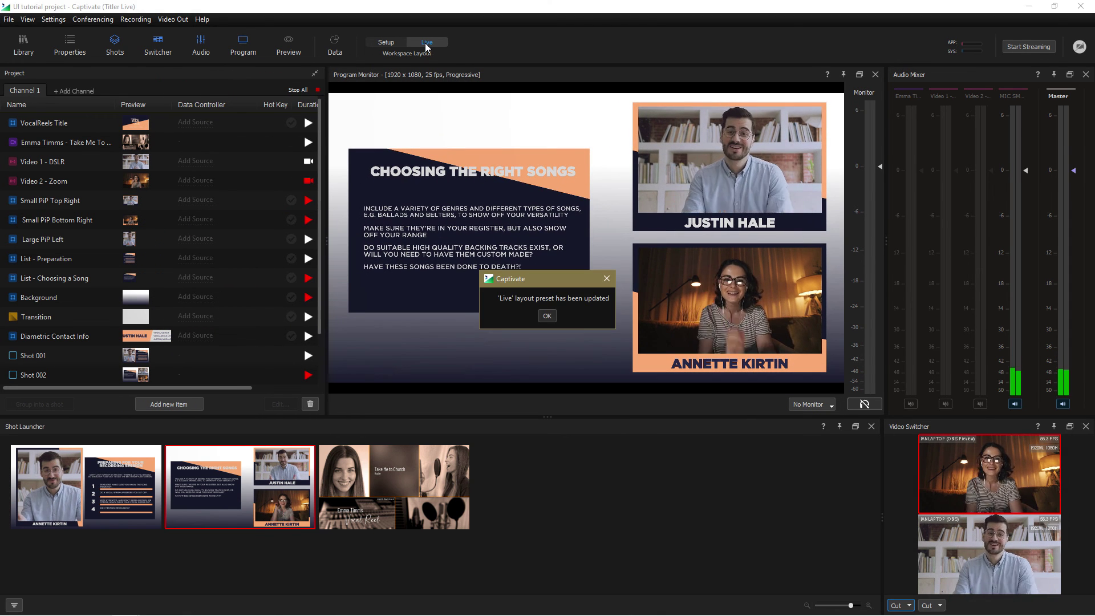
click(552, 316)
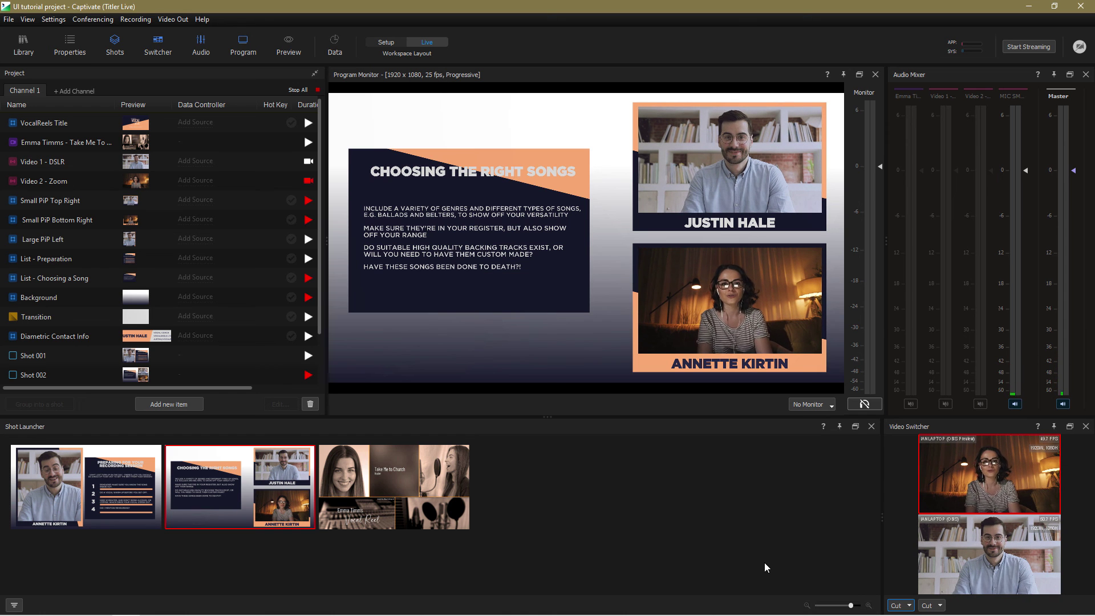